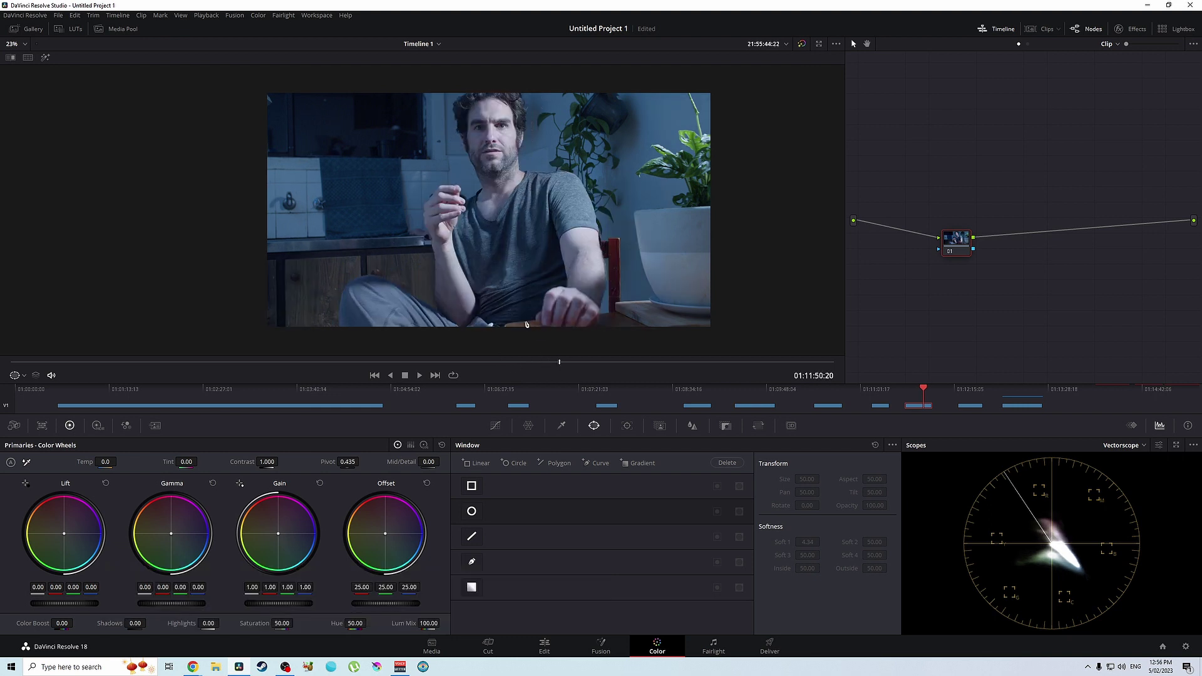
# - Jump back to an earlier frame of the interview clip on the timeline scrubber
pyautogui.click(458, 363)
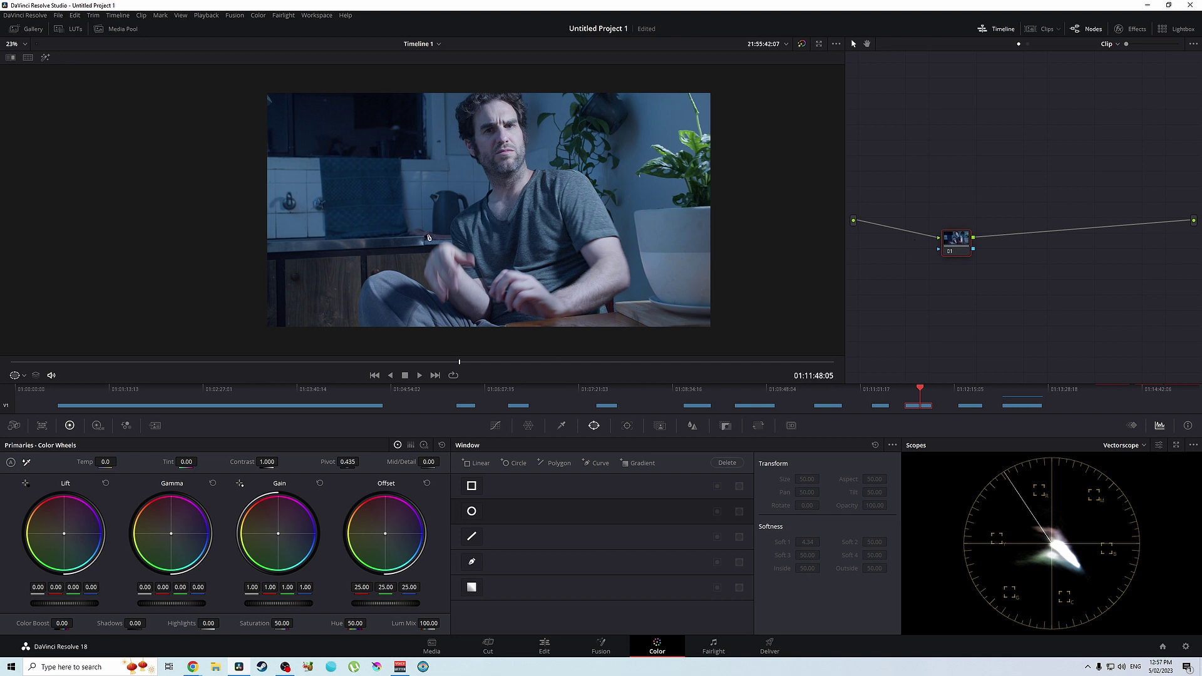
# - Review the Color Management page in Project Settings, then cancel without applying changes
pyautogui.click(1186, 647)
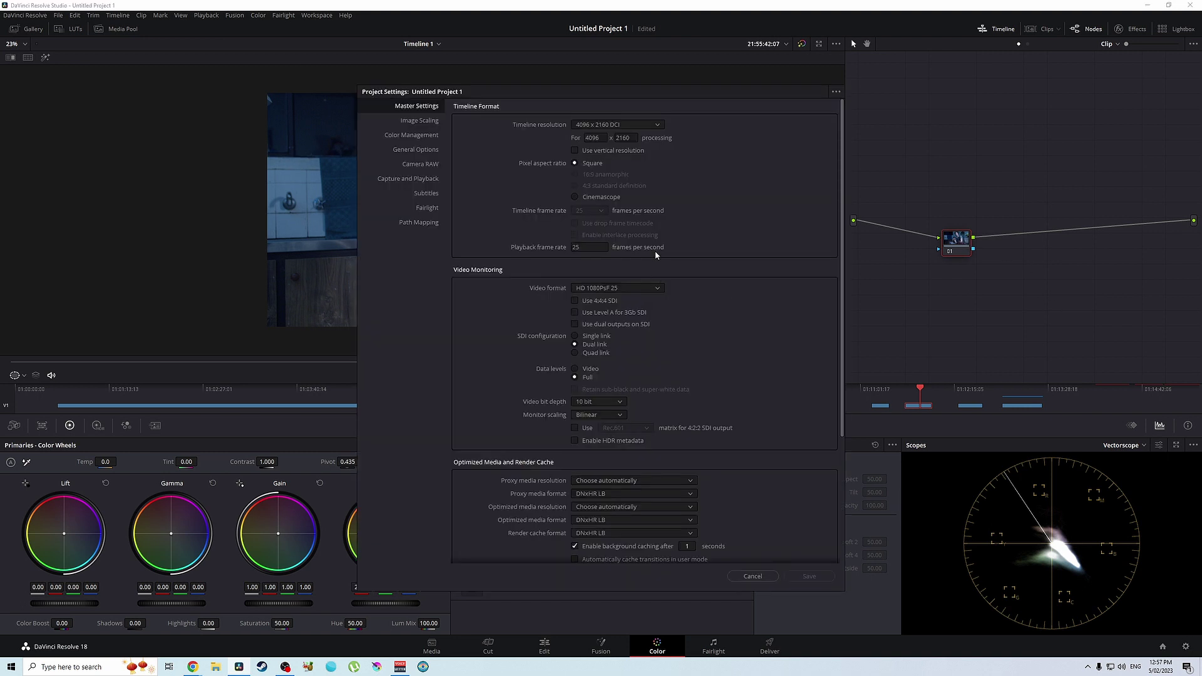
pyautogui.click(420, 136)
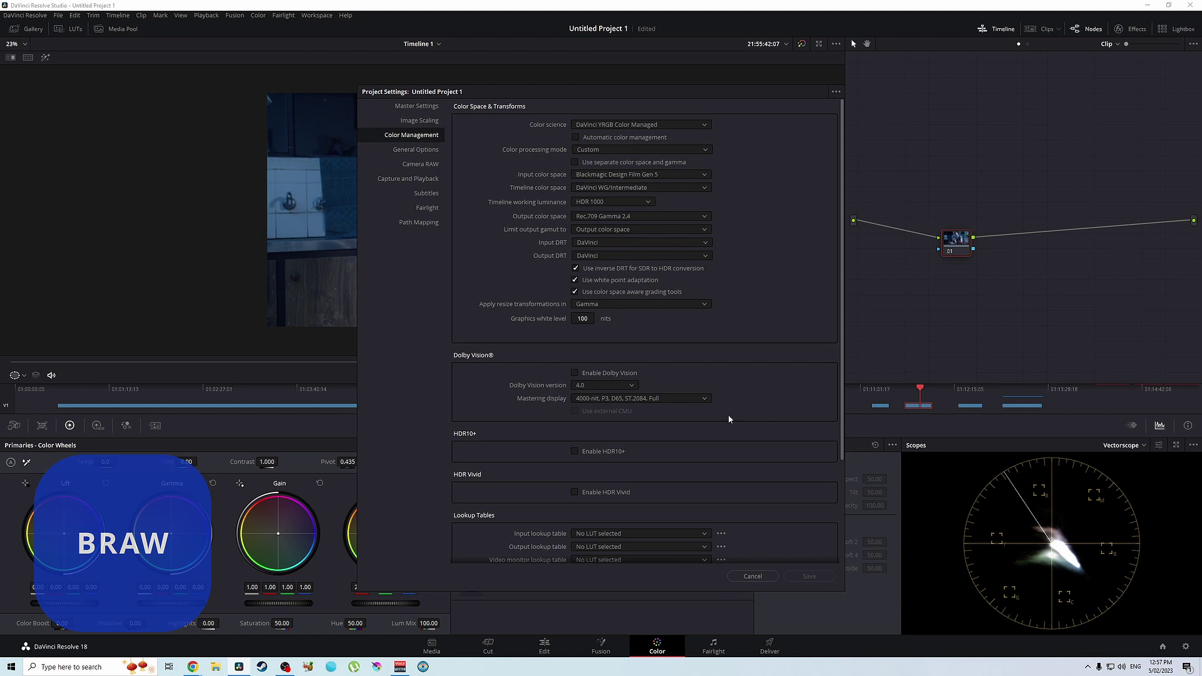
pyautogui.click(752, 576)
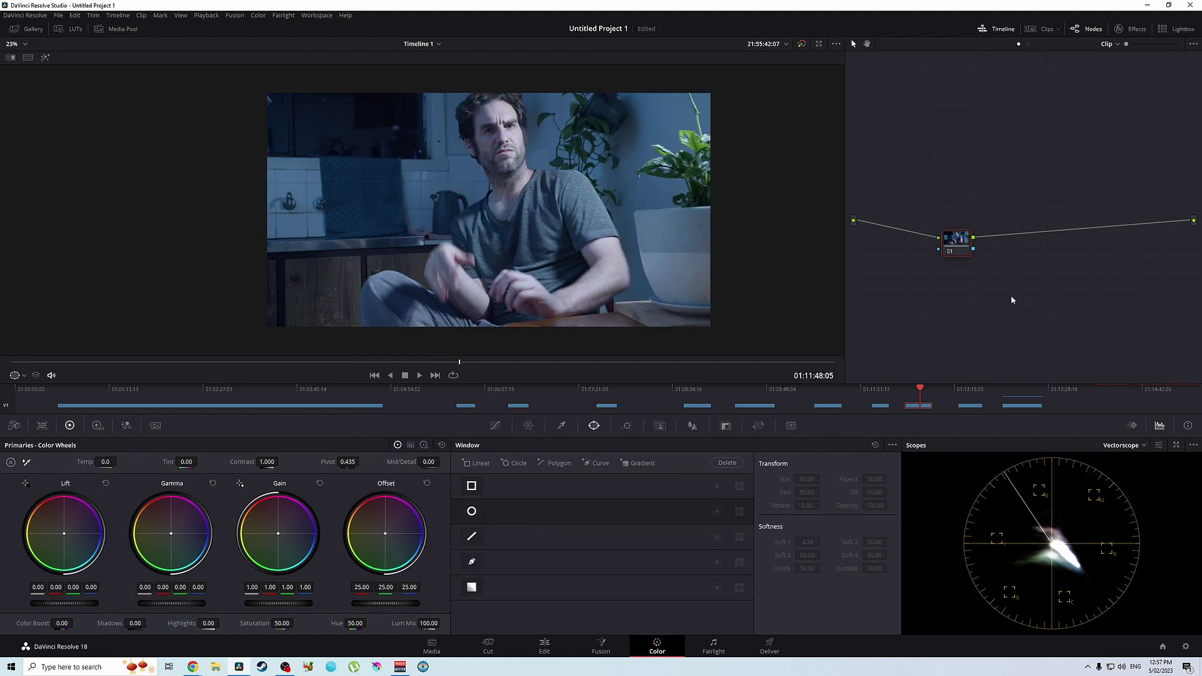
# - Add two serial nodes after node 01 with Alt+S, giving three nodes in a chain
pyautogui.moveTo(957, 251); pyautogui.dragTo(927, 232)
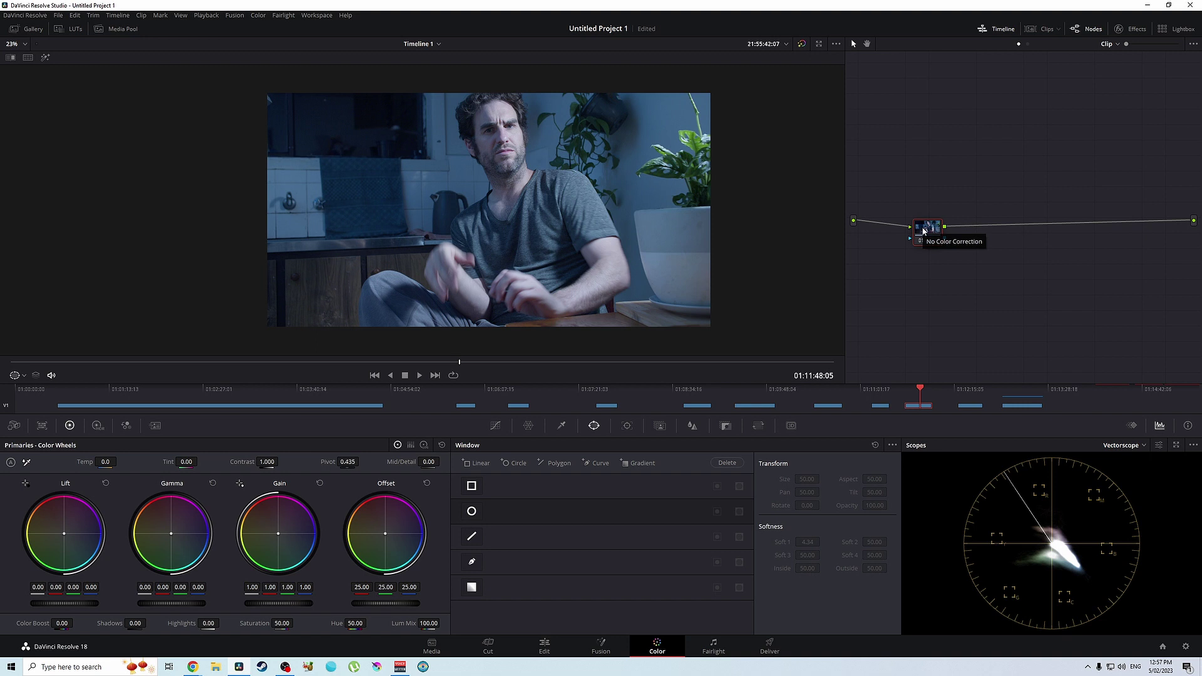
pyautogui.hotkey('alt', 's')
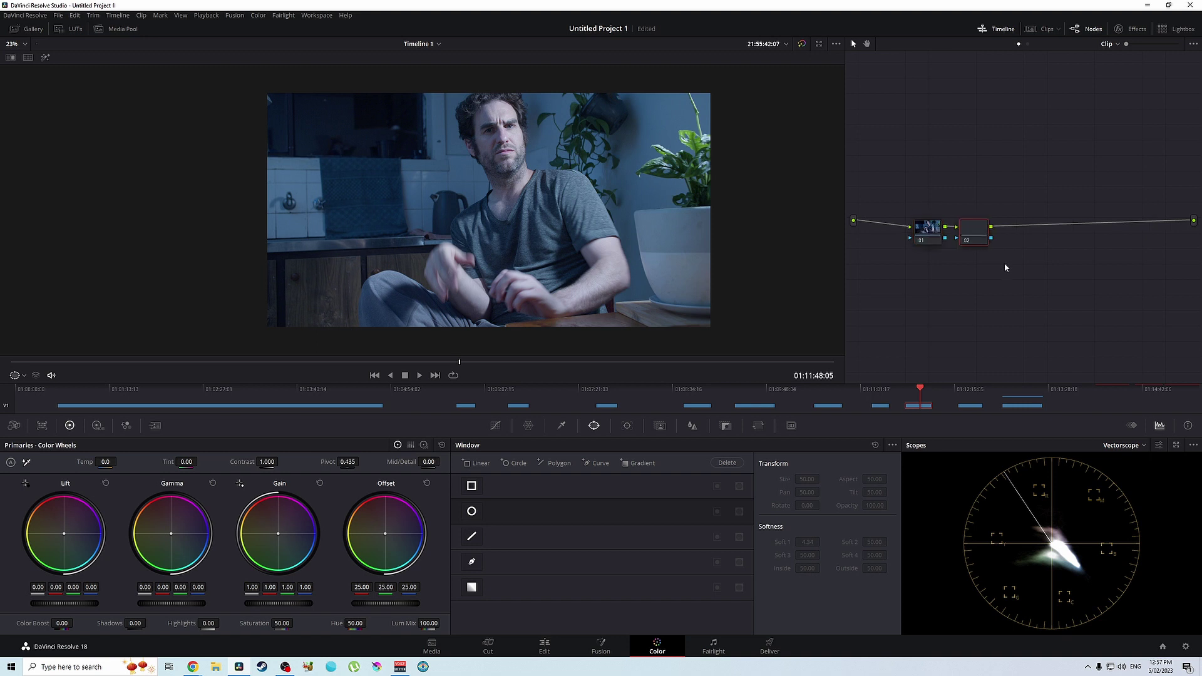
pyautogui.hotkey('alt', 's')
# - Label node 01 'Expo' and the next node 'Cont', tidying the node layout
pyautogui.rightClick(919, 230)
pyautogui.click(964, 248)
pyautogui.write('Ex')
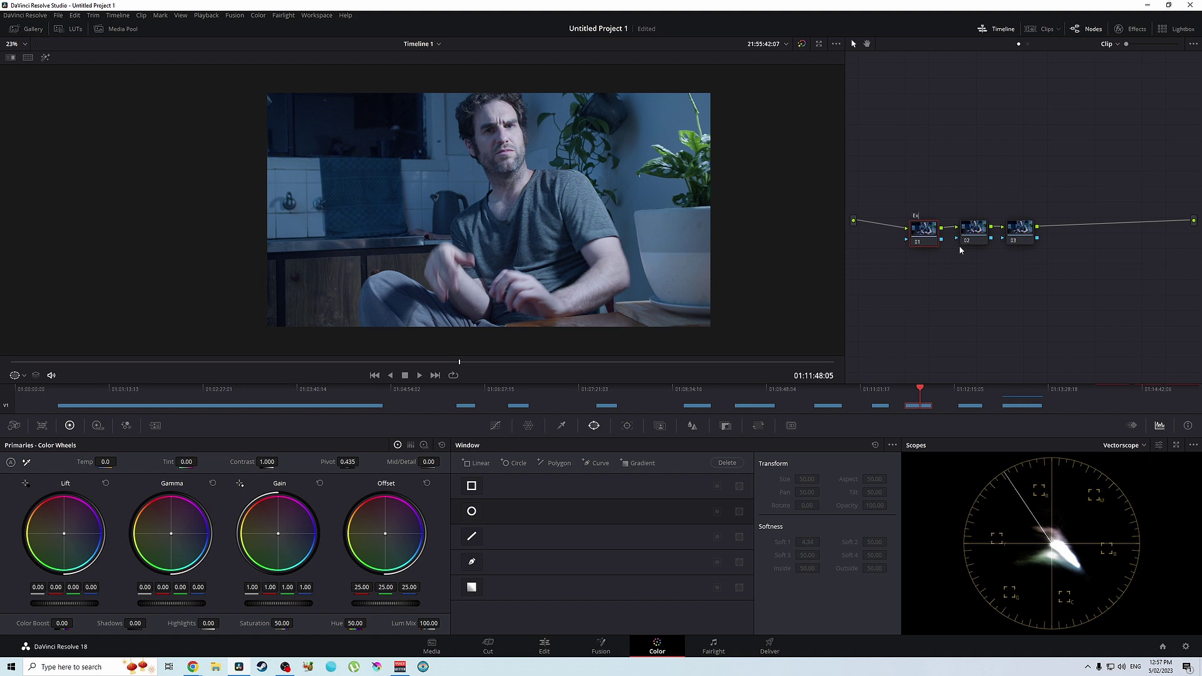
pyautogui.write('po')
pyautogui.click(960, 244)
pyautogui.click(1024, 240)
pyautogui.rightClick(1024, 241)
pyautogui.click(1040, 257)
pyautogui.moveTo(1024, 238); pyautogui.dragTo(1030, 230)
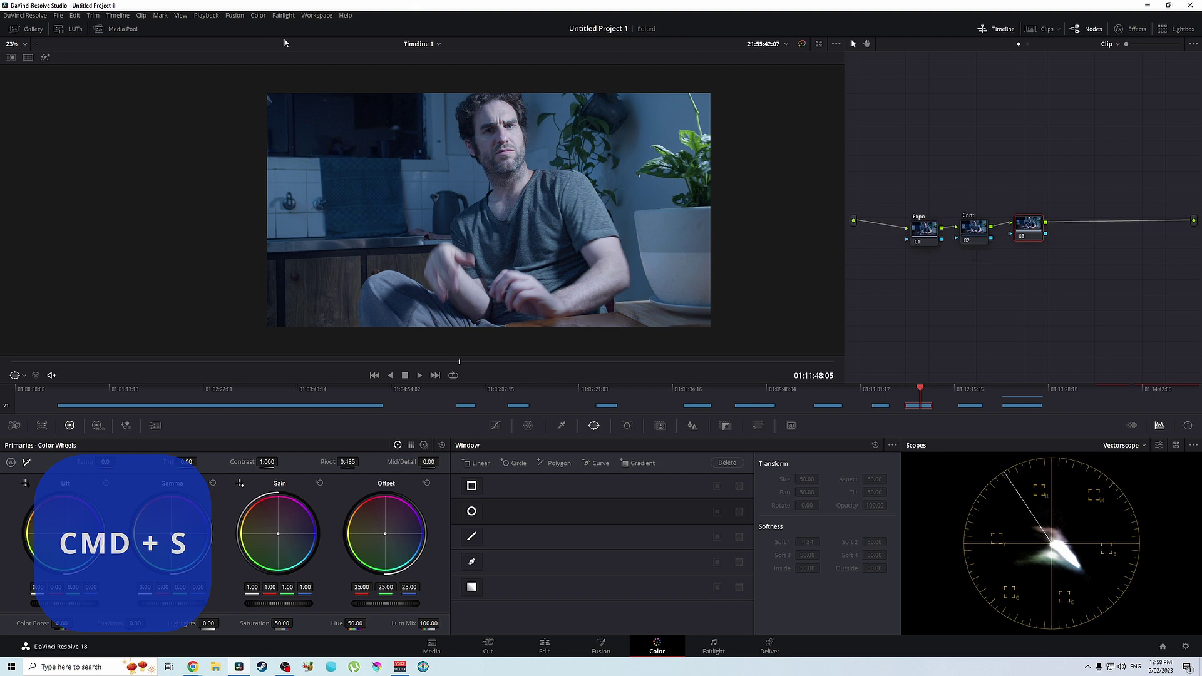
# - With node 03 selected, add parallel node 04, which joins node 03 through a mixer
pyautogui.click(258, 15)
pyautogui.moveTo(268, 28)
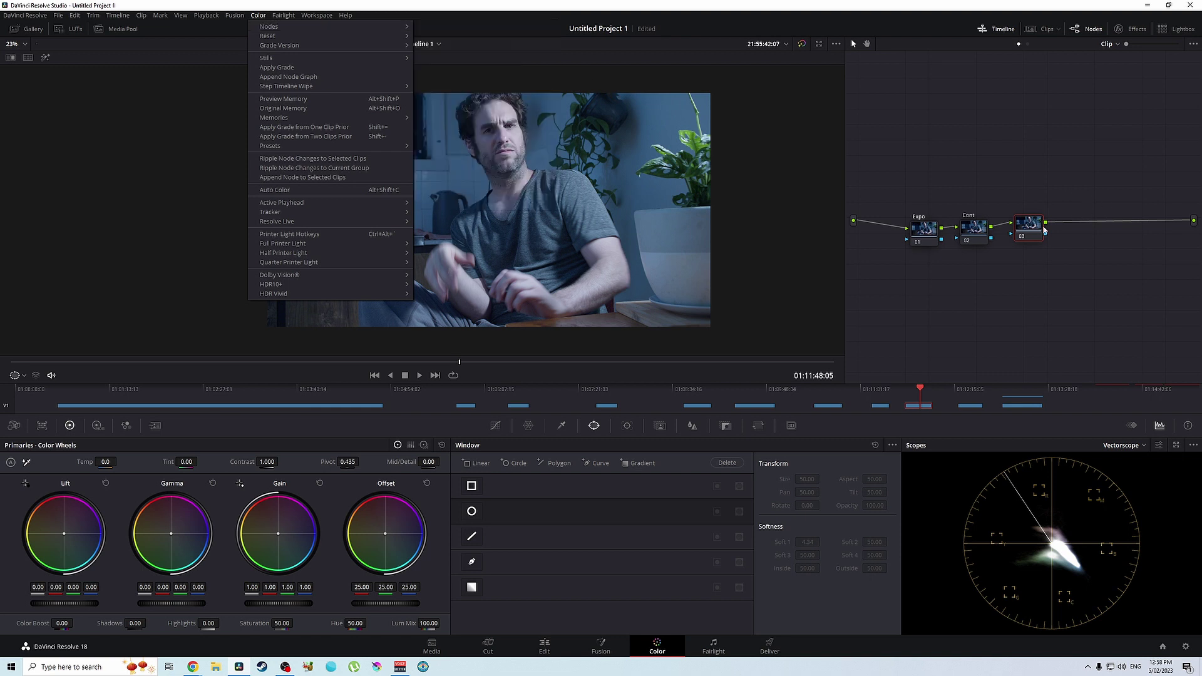
pyautogui.moveTo(1029, 233); pyautogui.dragTo(1031, 223)
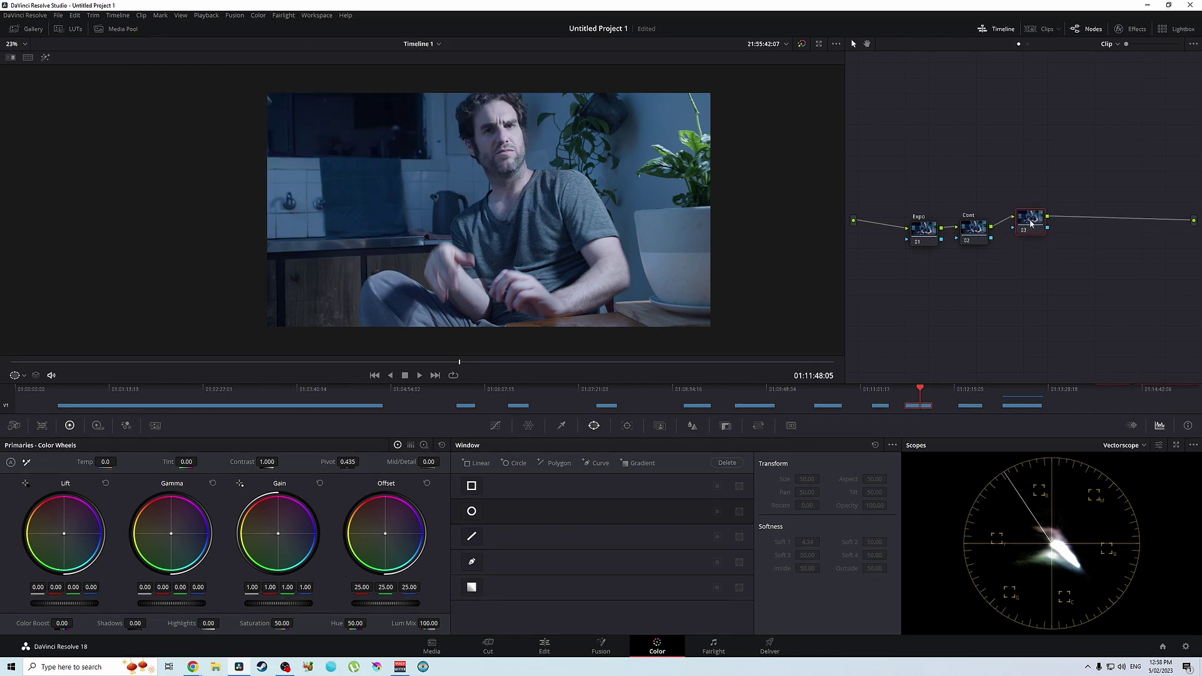
pyautogui.click(257, 17)
pyautogui.moveTo(286, 28)
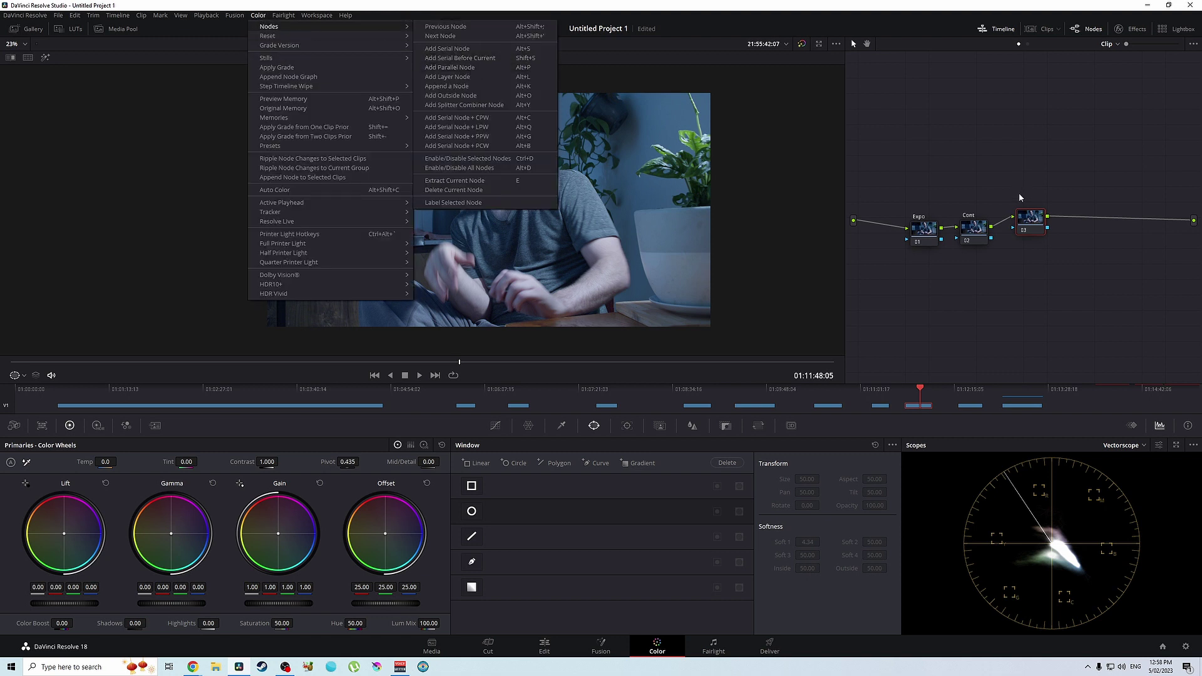
pyautogui.click(1023, 223)
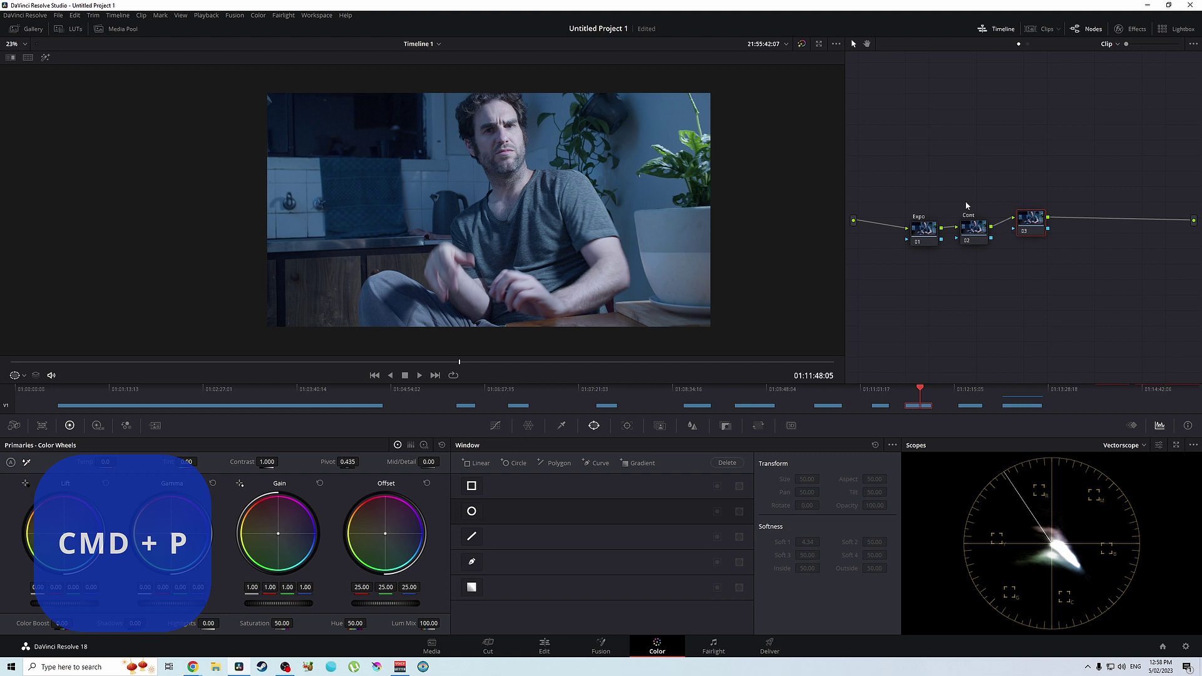
pyautogui.hotkey('alt', 'p')
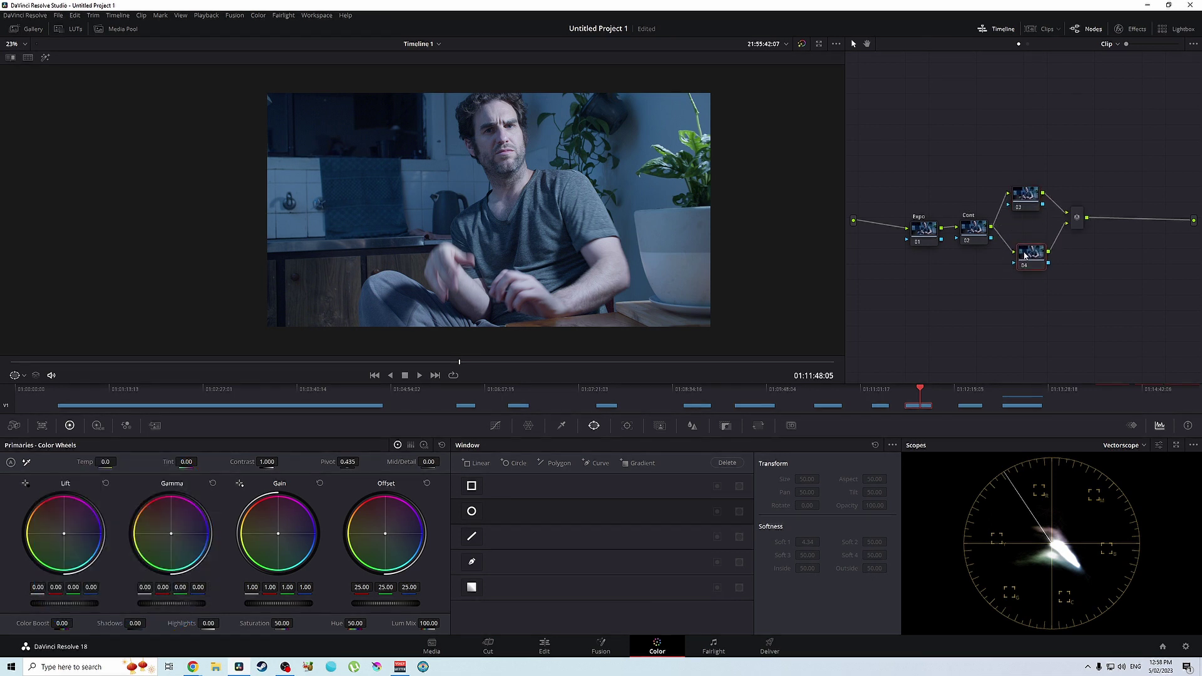
# - Tidy the mixer and node 03 positions, then lower the Expo node's Offset to 22.25
pyautogui.click(1085, 228)
pyautogui.moveTo(1085, 227); pyautogui.dragTo(1086, 235)
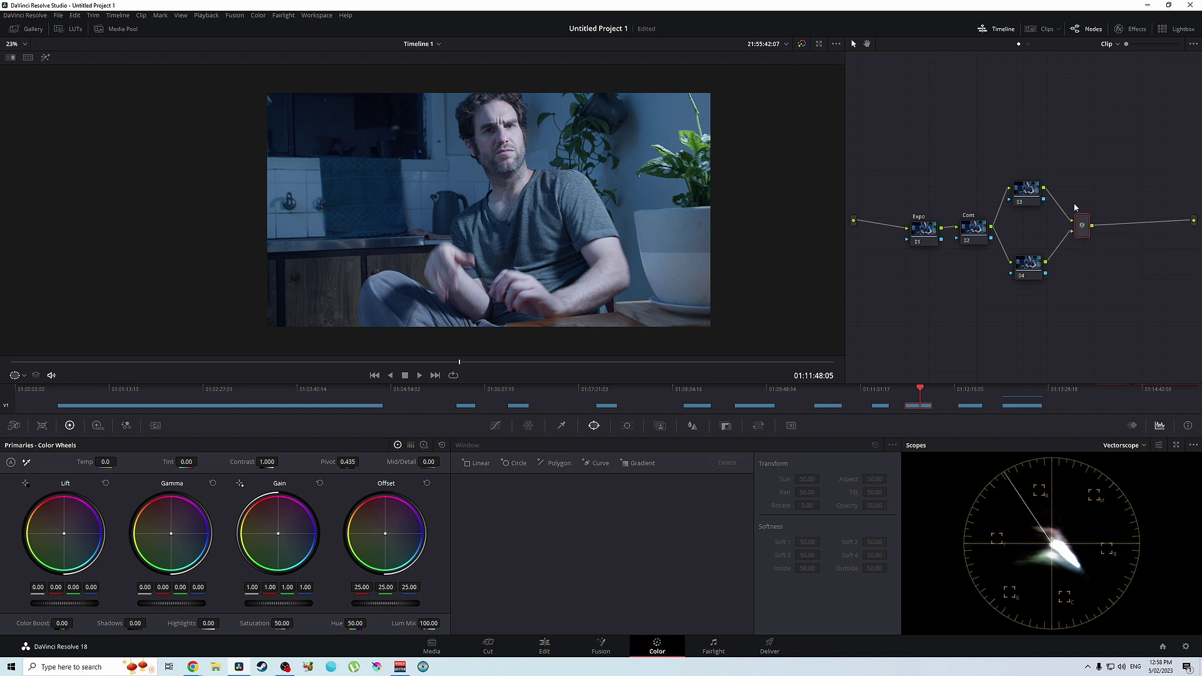
pyautogui.moveTo(1020, 199); pyautogui.dragTo(1019, 216)
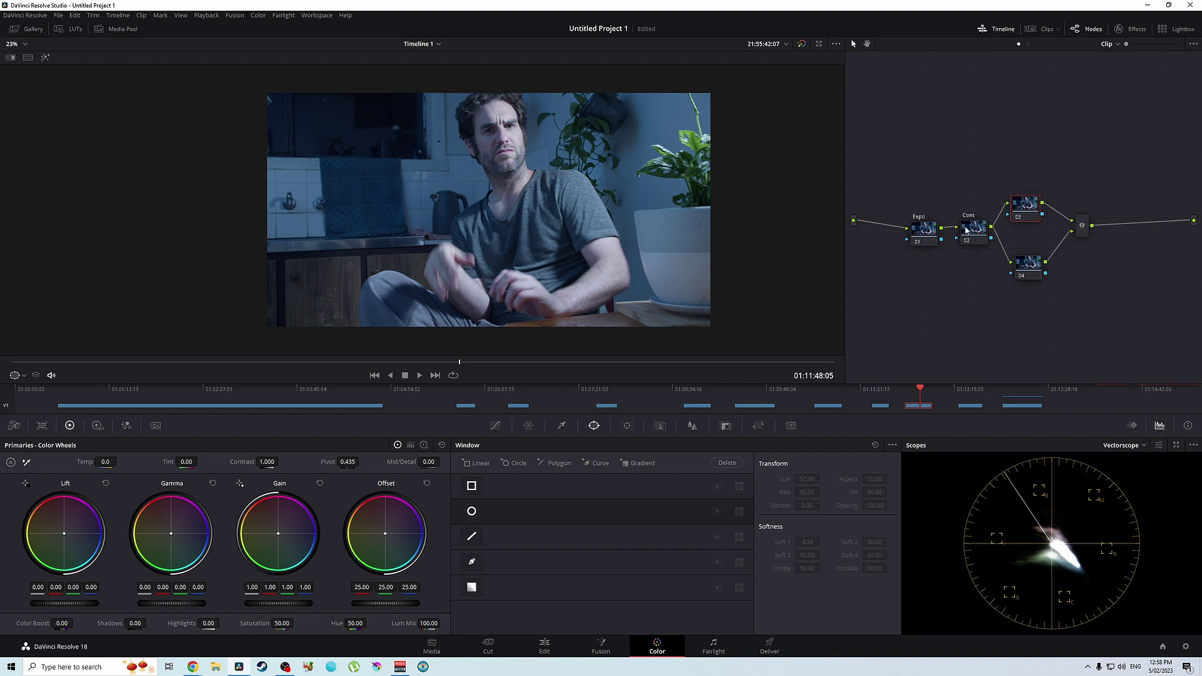
pyautogui.click(920, 235)
pyautogui.moveTo(386, 603); pyautogui.dragTo(373, 603)
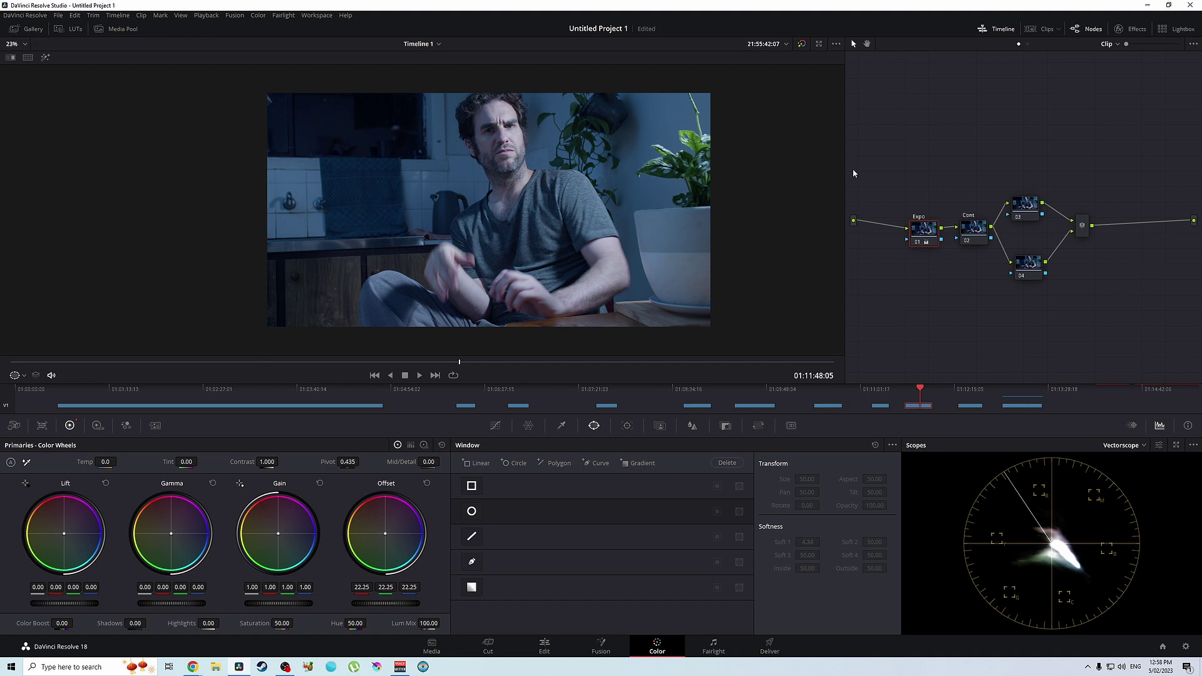
# - On the Cont node, raise contrast to 1.126 with the Curves panel
pyautogui.moveTo(974, 237); pyautogui.dragTo(971, 240)
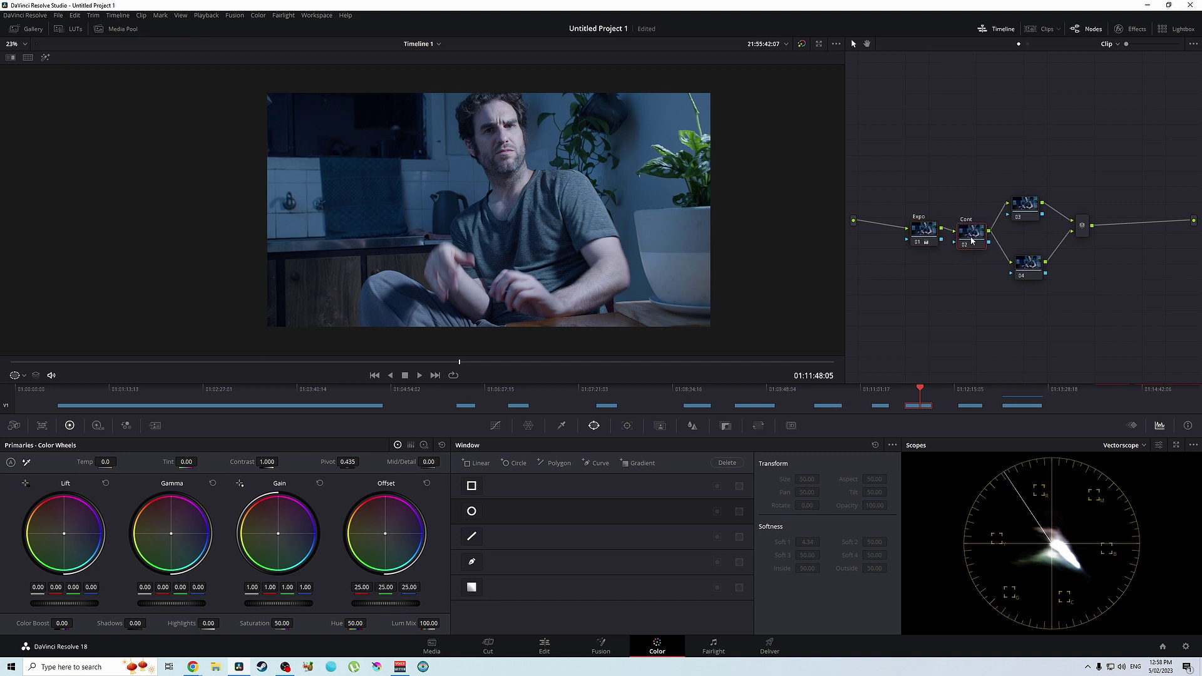
pyautogui.click(495, 425)
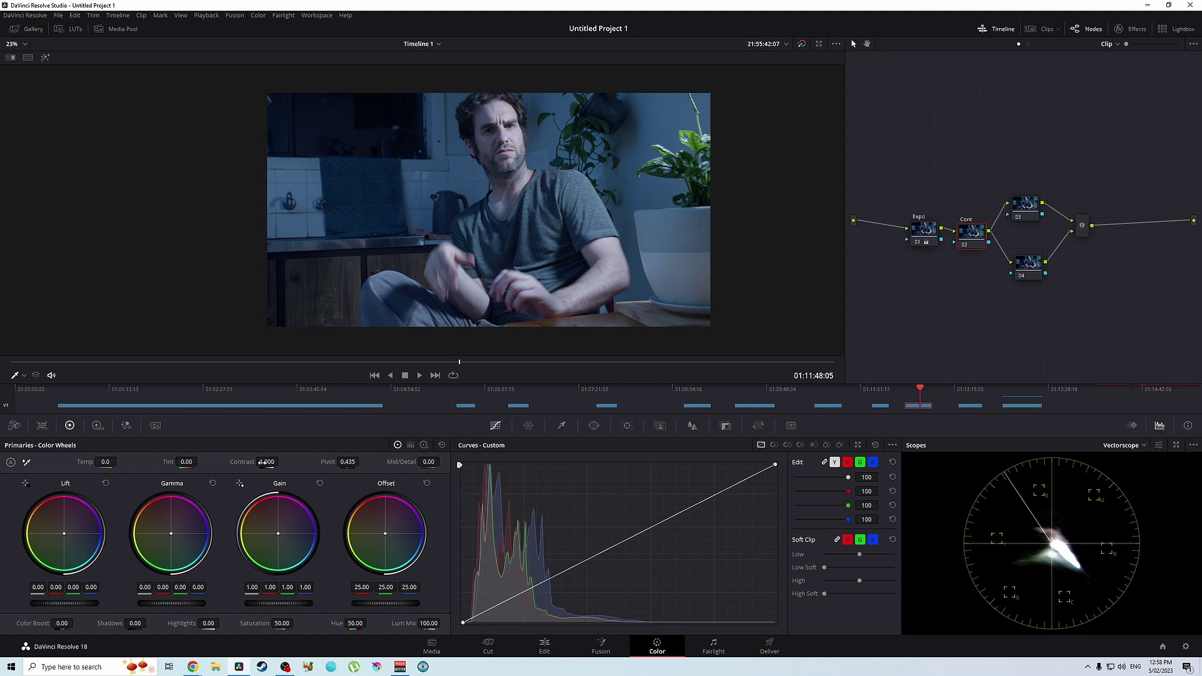
pyautogui.moveTo(266, 461); pyautogui.dragTo(281, 462)
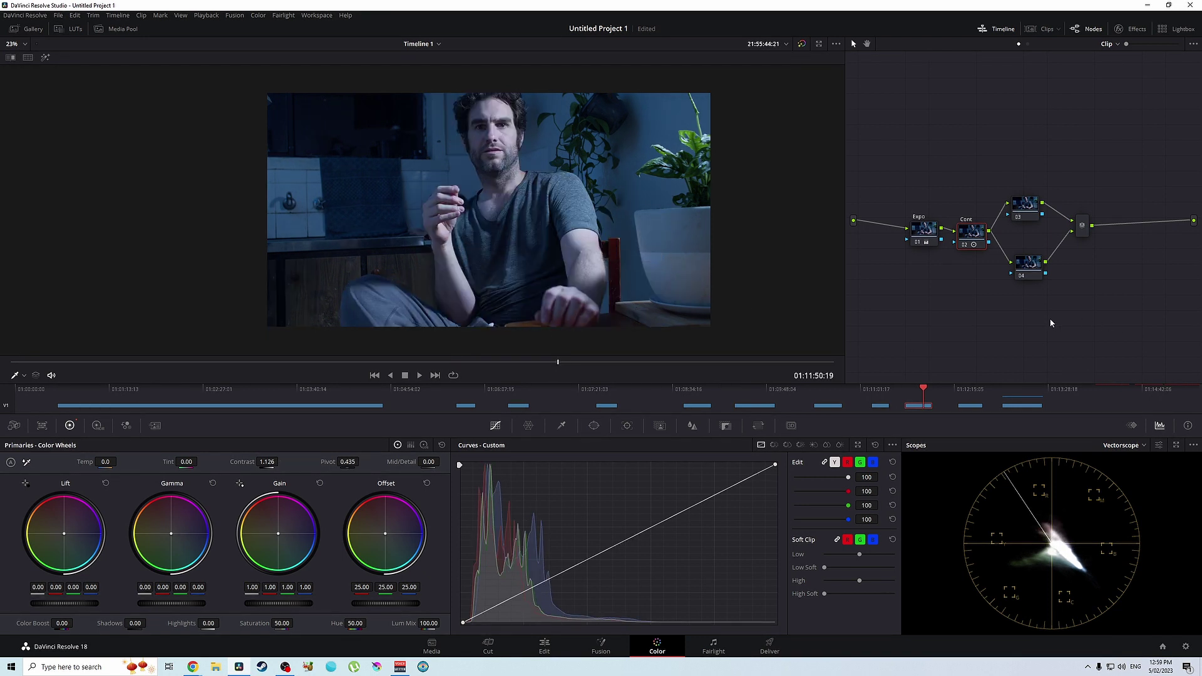
# - Move node 03 up and label it 'warm'
pyautogui.click(1022, 219)
pyautogui.moveTo(1026, 210); pyautogui.dragTo(1019, 187)
pyautogui.rightClick(1027, 187)
pyautogui.click(1041, 210)
pyautogui.write('warm')
pyautogui.click(1022, 262)
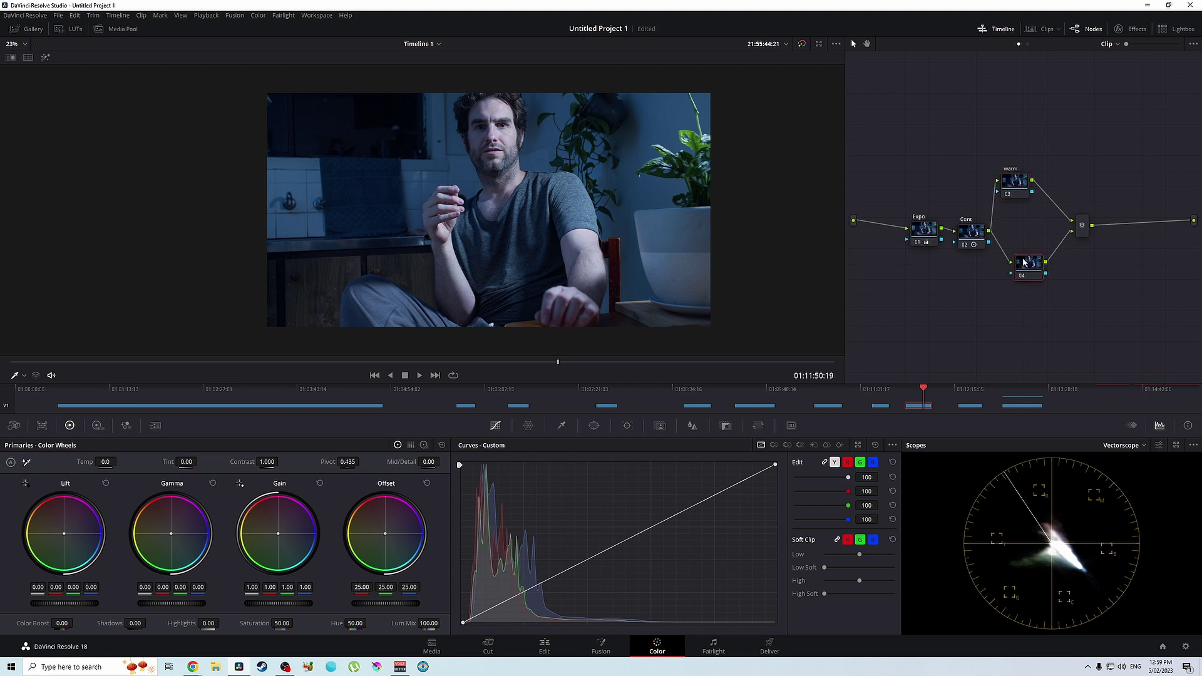
# - Label node 04 'shadow', then warm the warm node's Gamma (red 0.02, blue −0.02)
pyautogui.rightClick(1022, 262)
pyautogui.click(1037, 279)
pyautogui.write('shadow')
pyautogui.moveTo(1022, 196); pyautogui.dragTo(1027, 205)
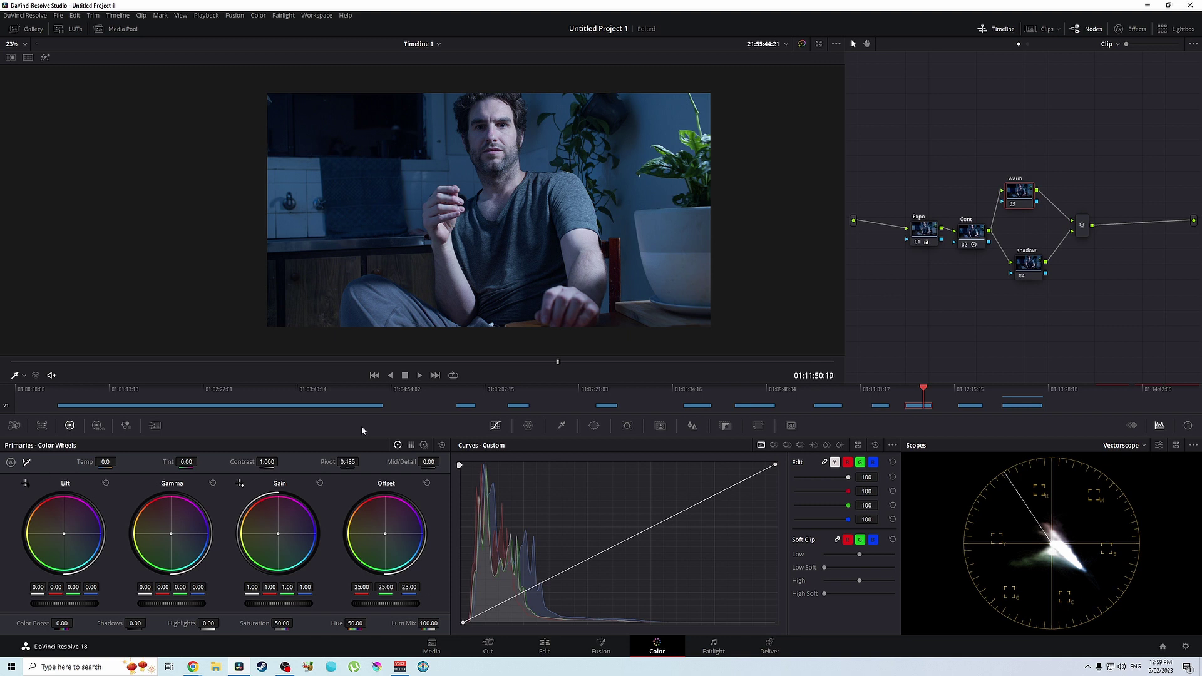
pyautogui.moveTo(168, 534); pyautogui.dragTo(164, 530)
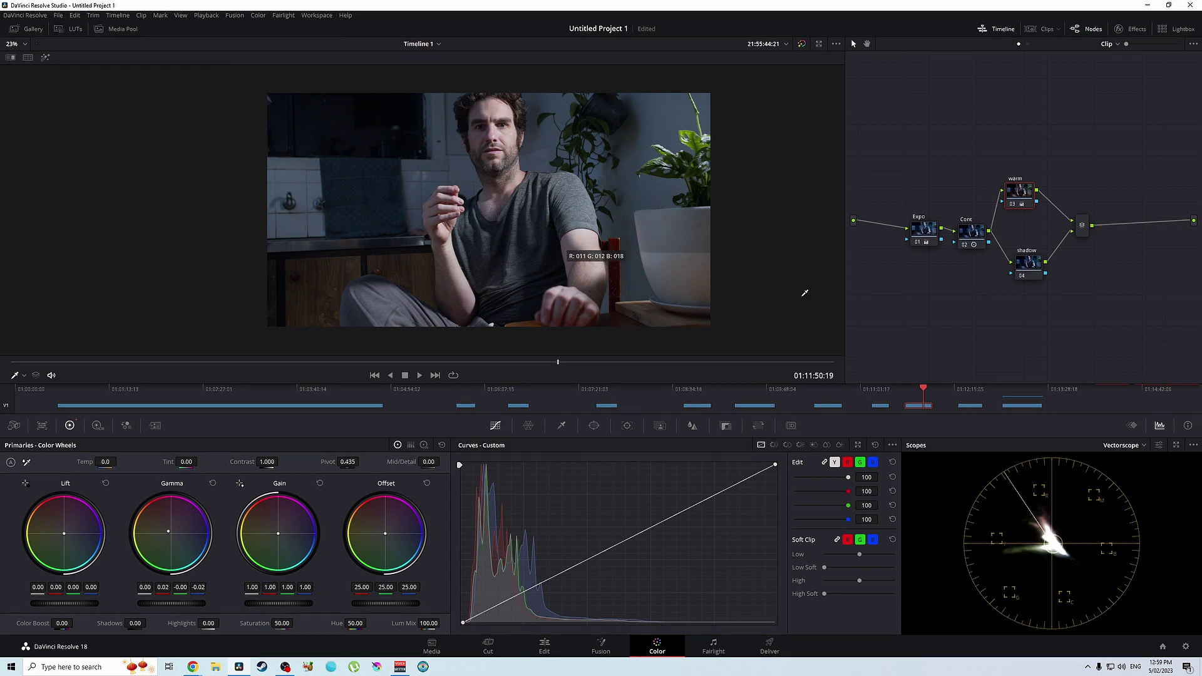
# - Tint the shadow node's shadows toward teal with the Log wheels, then return to Color Wheels
pyautogui.moveTo(1031, 268)
pyautogui.mouseDown()
pyautogui.moveTo(1025, 242)
pyautogui.moveTo(1029, 261)
pyautogui.mouseUp()
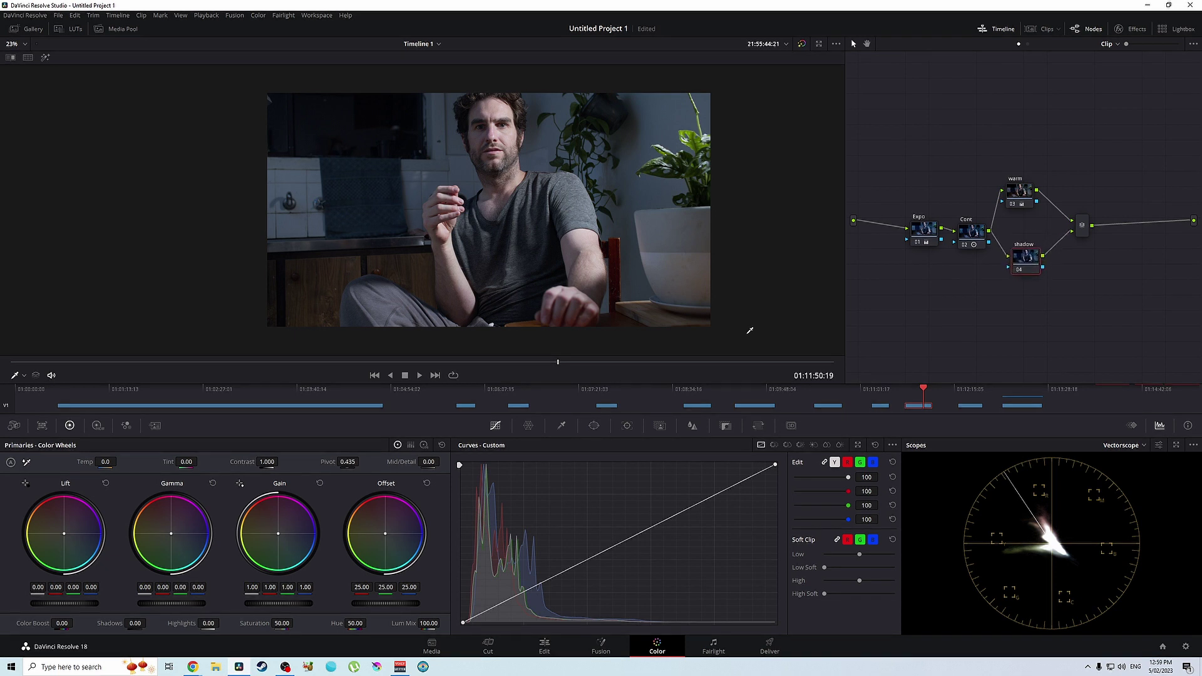
pyautogui.click(423, 445)
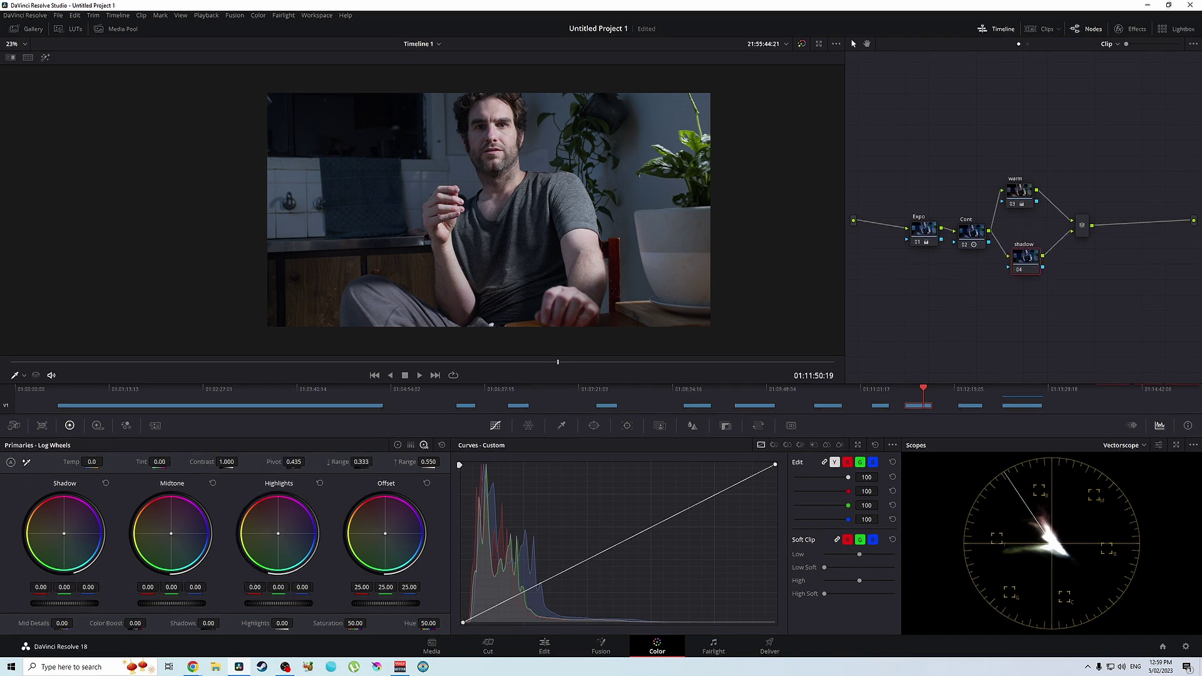
pyautogui.moveTo(64, 533); pyautogui.dragTo(65, 534)
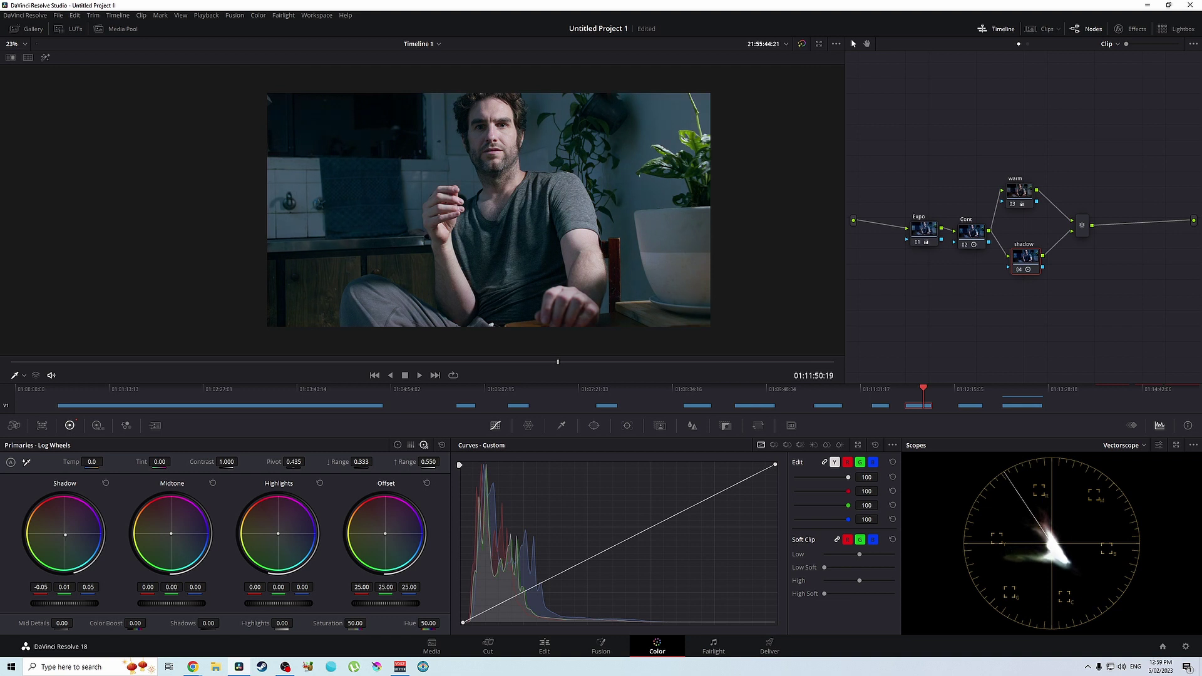
pyautogui.click(1019, 194)
pyautogui.click(397, 445)
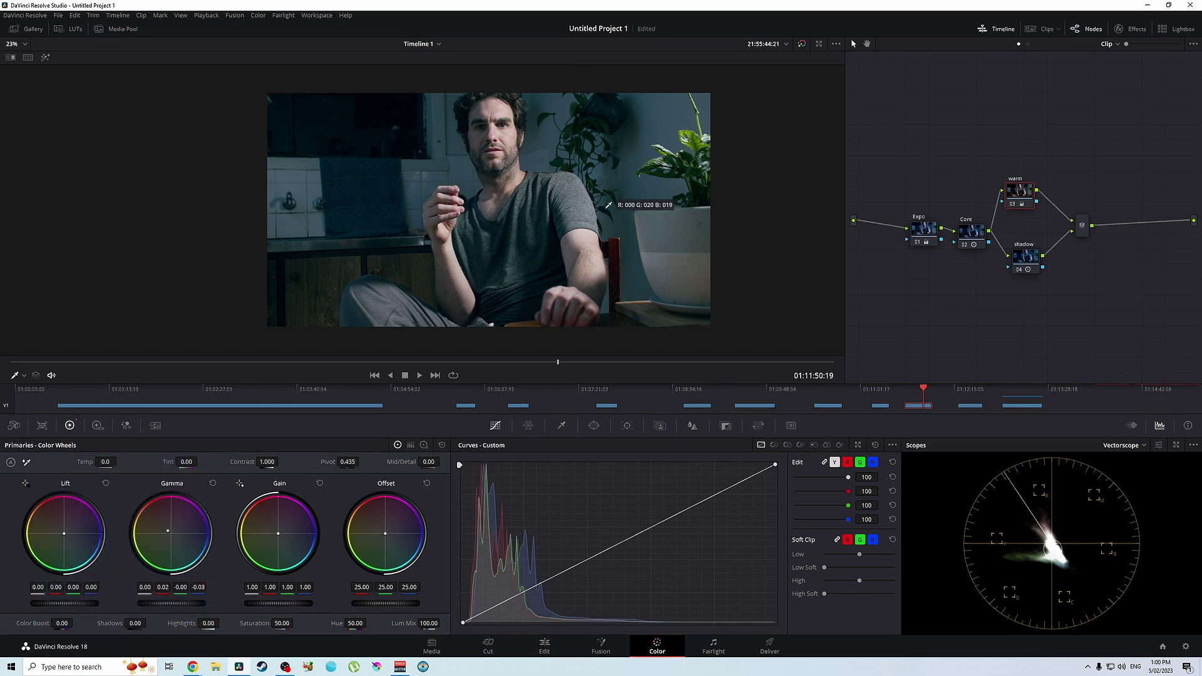
# - Save the project and add a second local grade version with Ctrl+Y
pyautogui.hotkey('ctrl', 's')
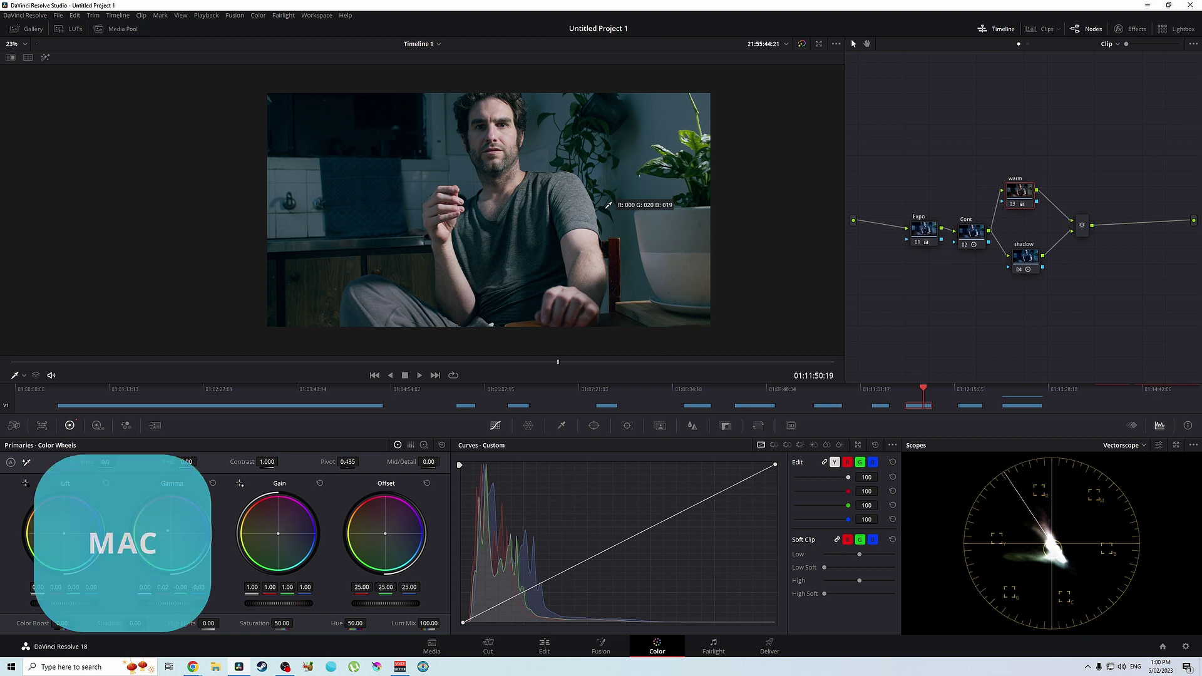
pyautogui.hotkey('ctrl', 'y')
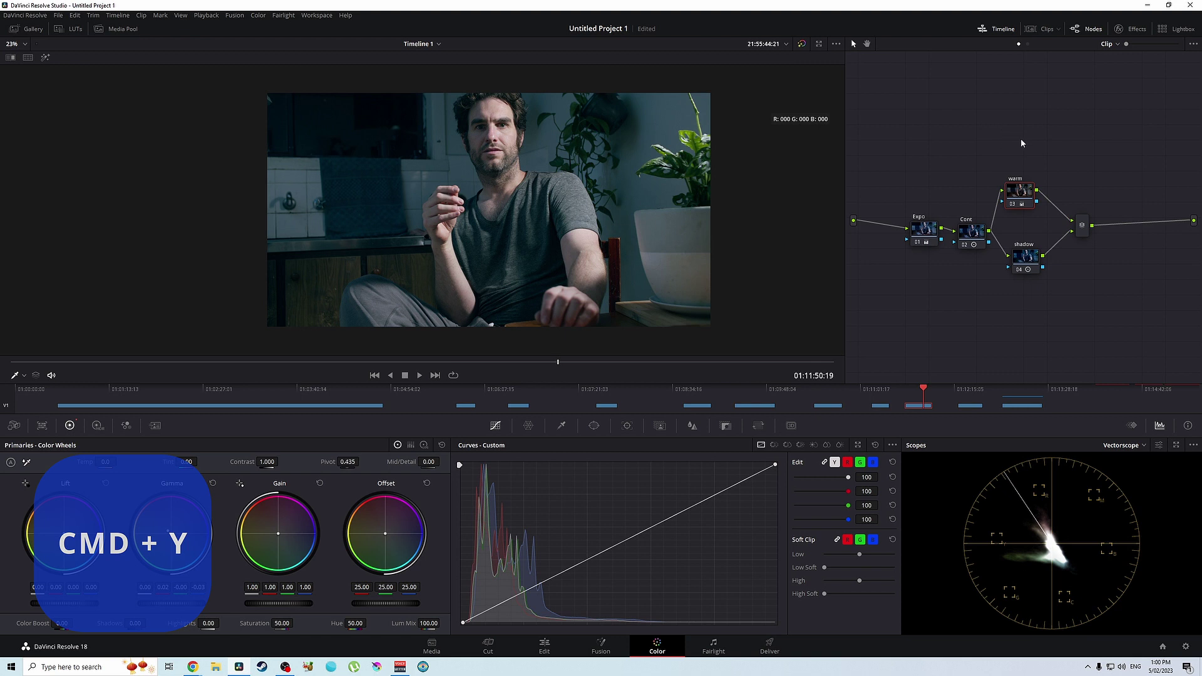
pyautogui.click(1039, 29)
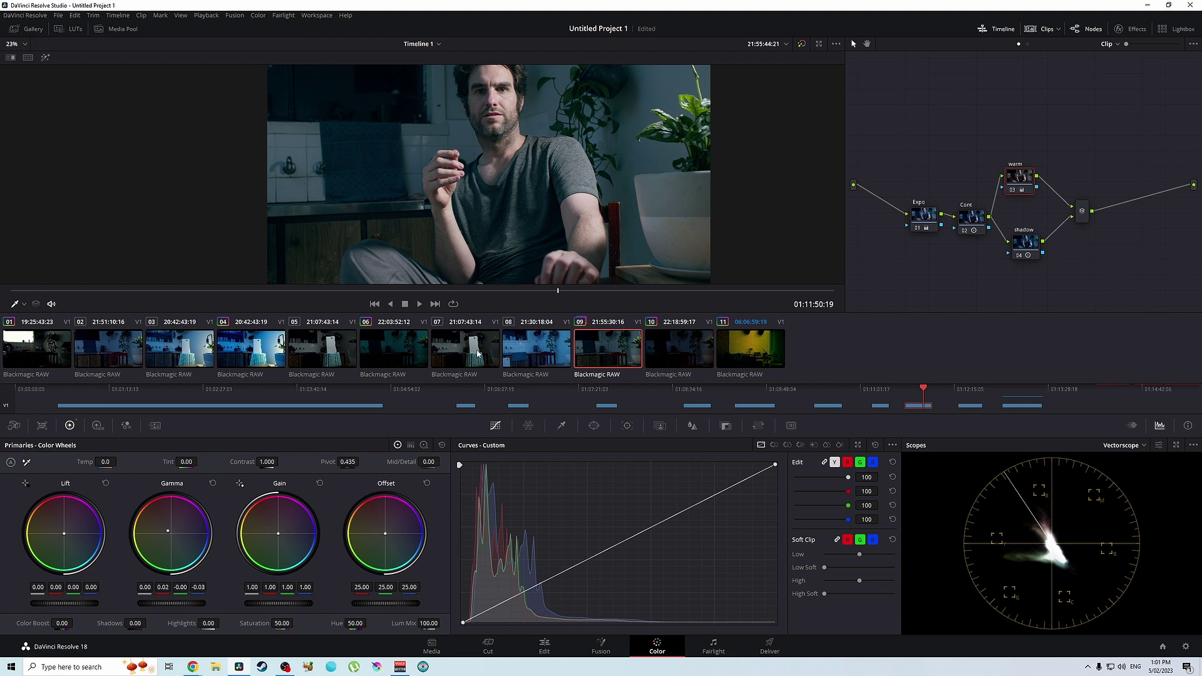
# - Rename clip 09's first local version to 'Parra'
pyautogui.rightClick(595, 351)
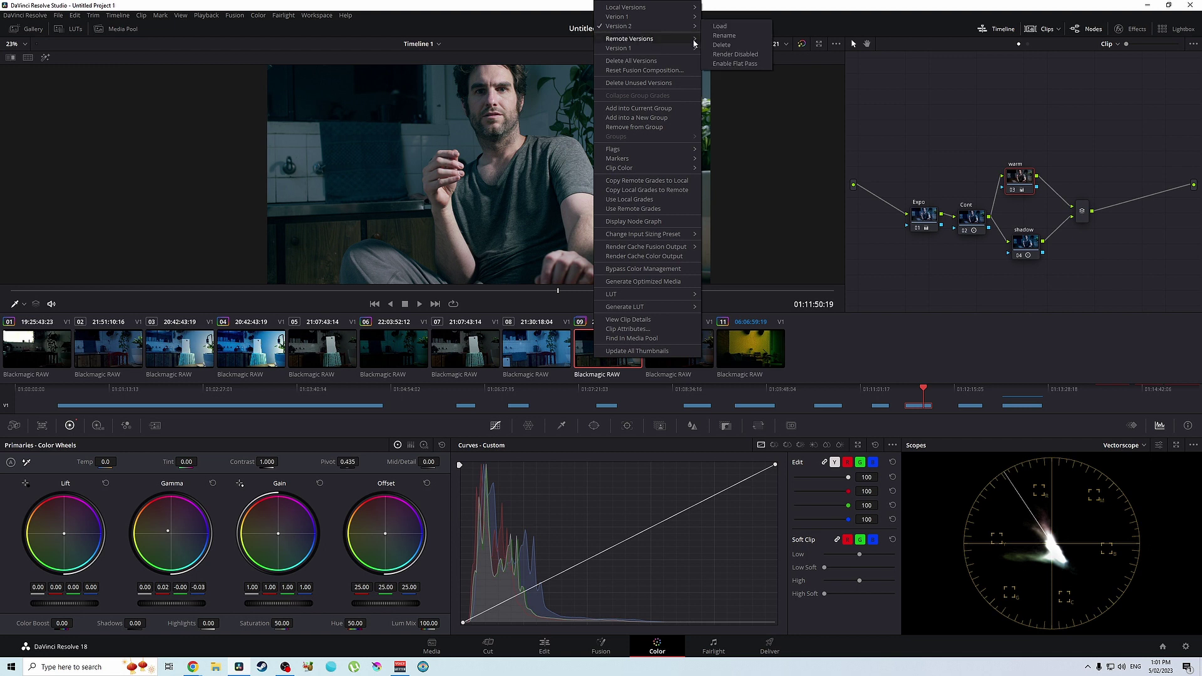
pyautogui.moveTo(685, 40)
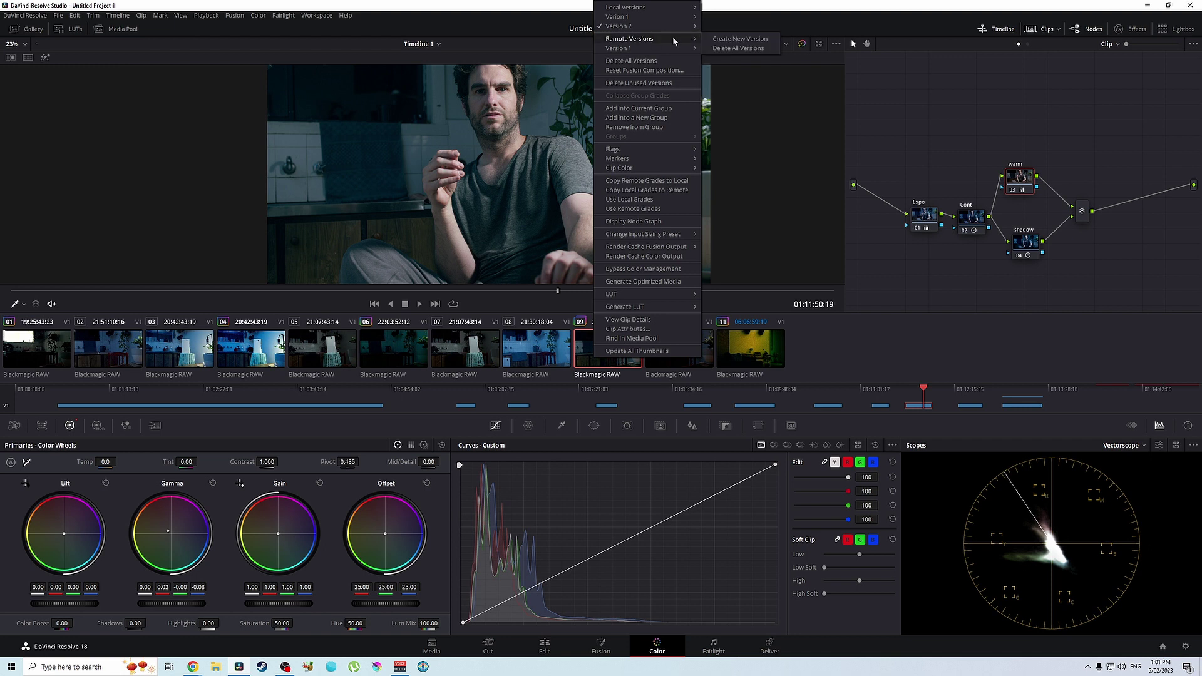
pyautogui.moveTo(664, 10)
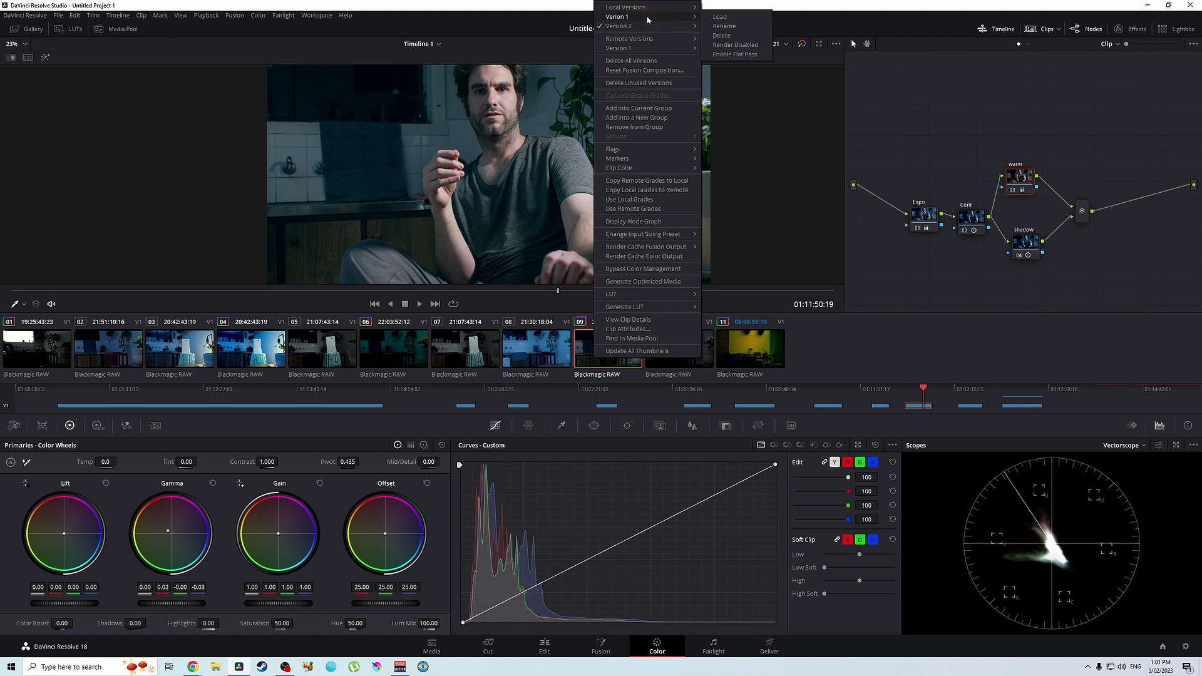
pyautogui.click(745, 27)
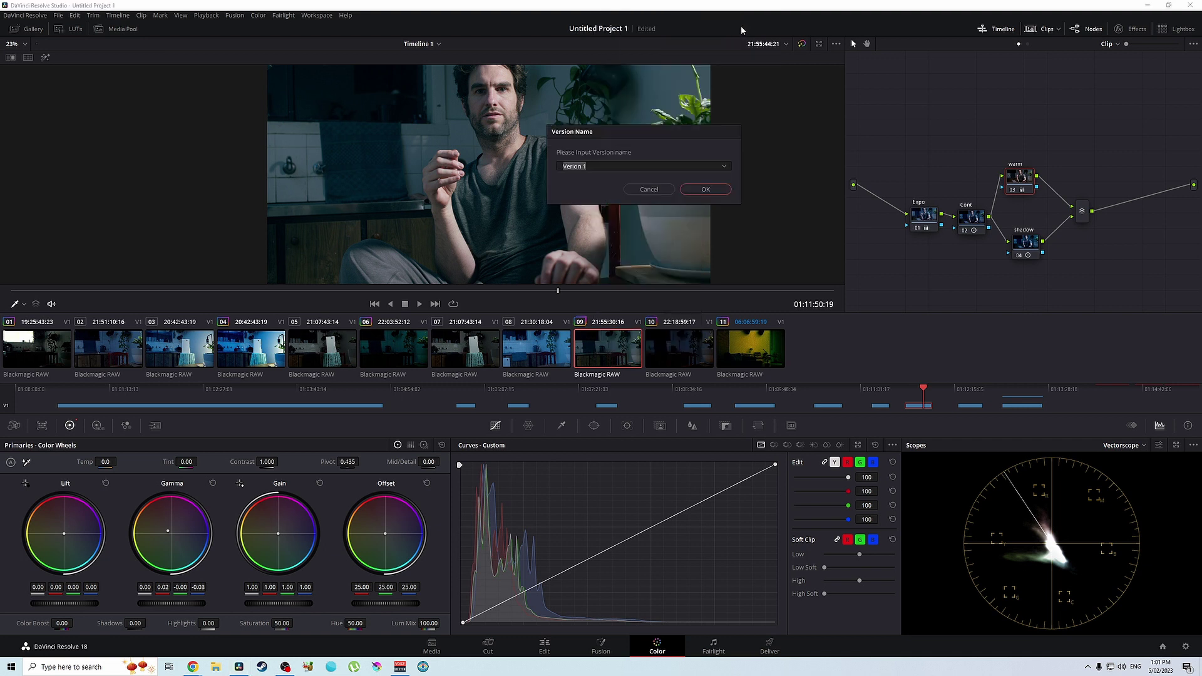
pyautogui.write('P')
pyautogui.write('art')
pyautogui.click(706, 189)
# - Rename clip 09's Version 2 to 'Serial'
pyautogui.rightClick(619, 348)
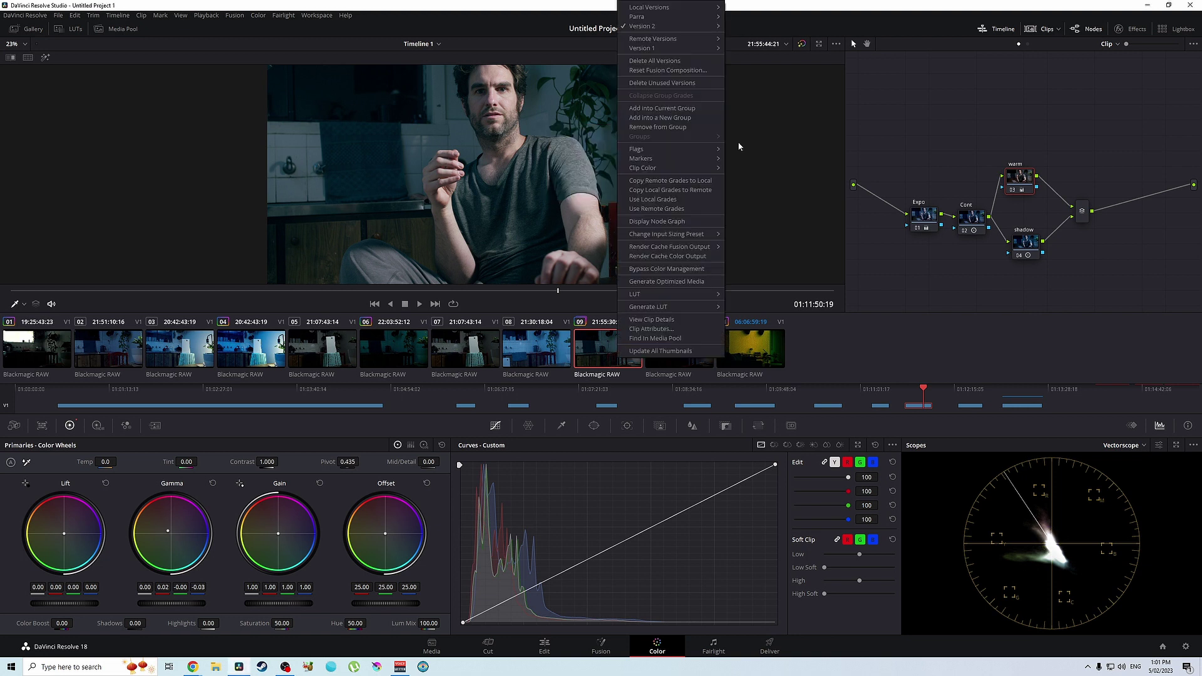
pyautogui.moveTo(677, 26)
pyautogui.click(748, 36)
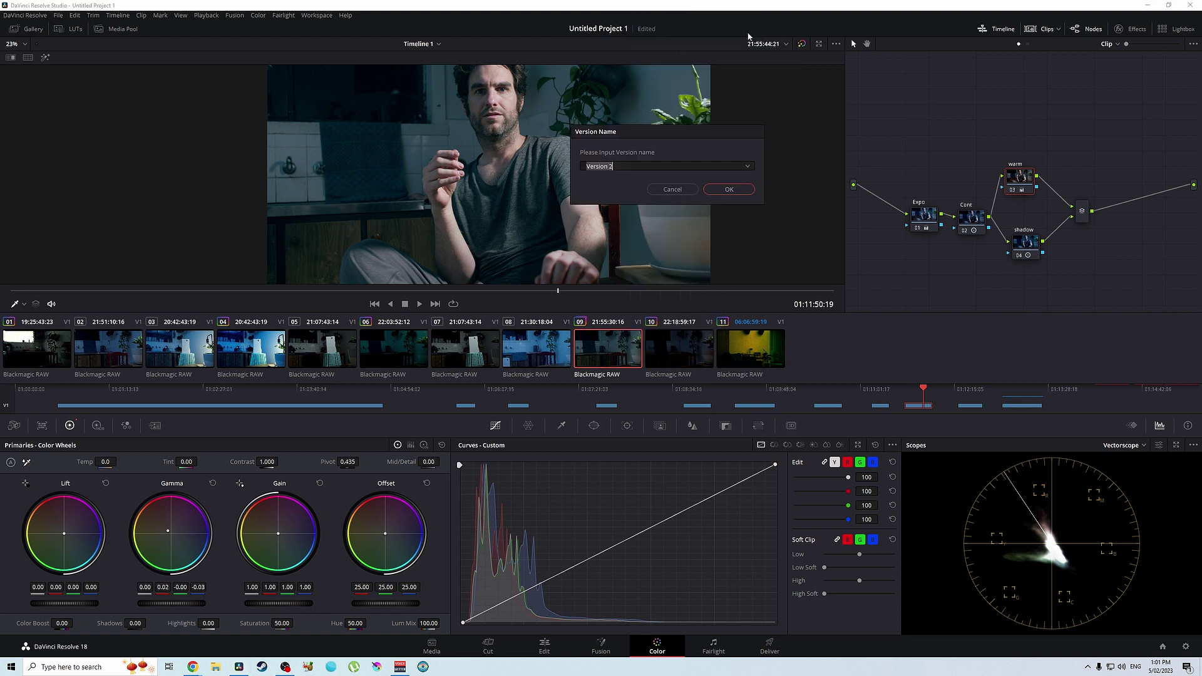
pyautogui.write('Serial')
pyautogui.click(729, 189)
# - Check clip 09's local versions list, then hide the clip thumbnails
pyautogui.rightClick(587, 357)
pyautogui.moveTo(645, 27)
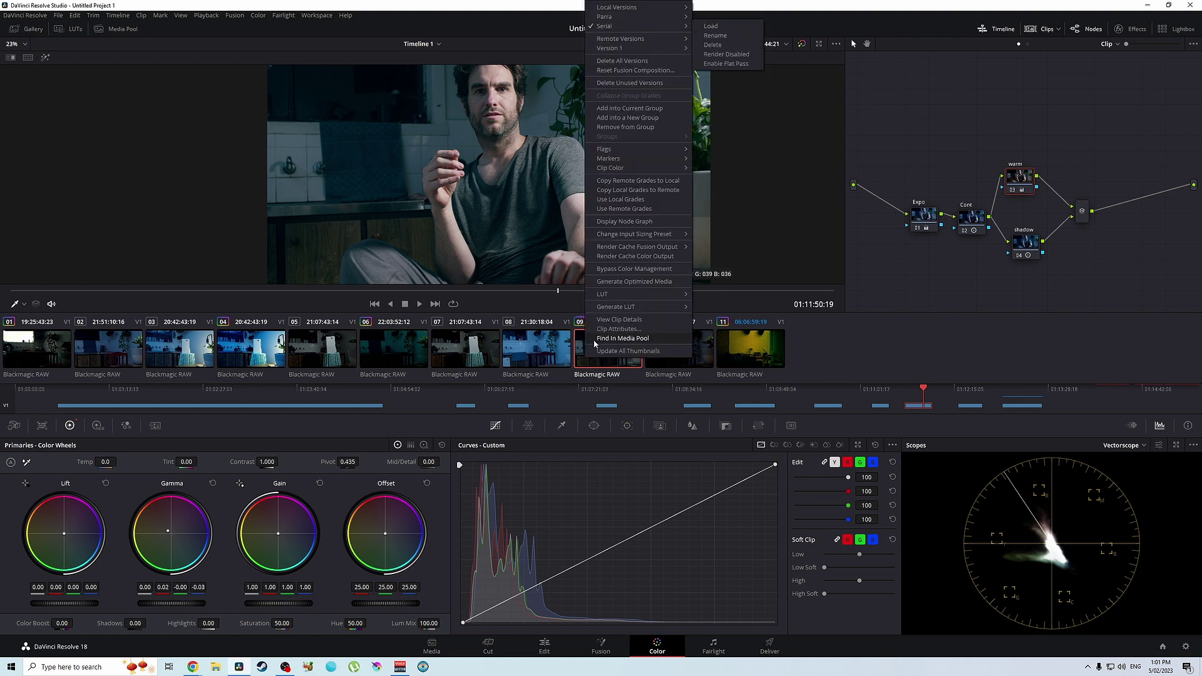
pyautogui.rightClick(582, 355)
pyautogui.moveTo(622, 17)
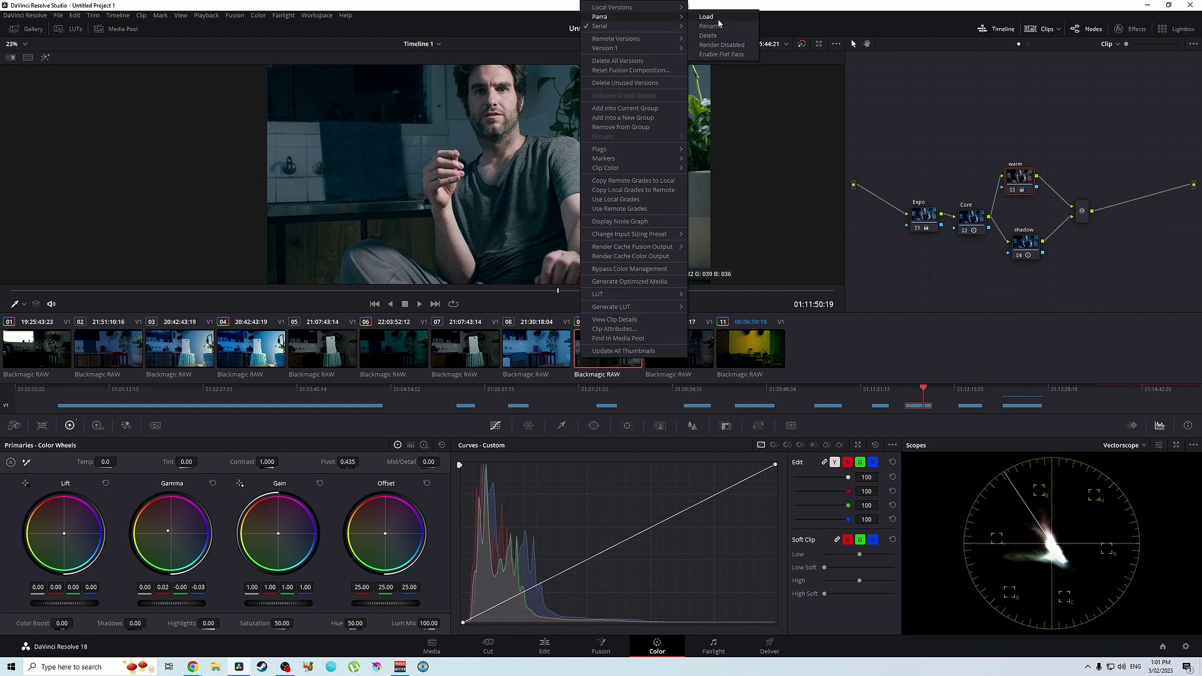
pyautogui.click(595, 378)
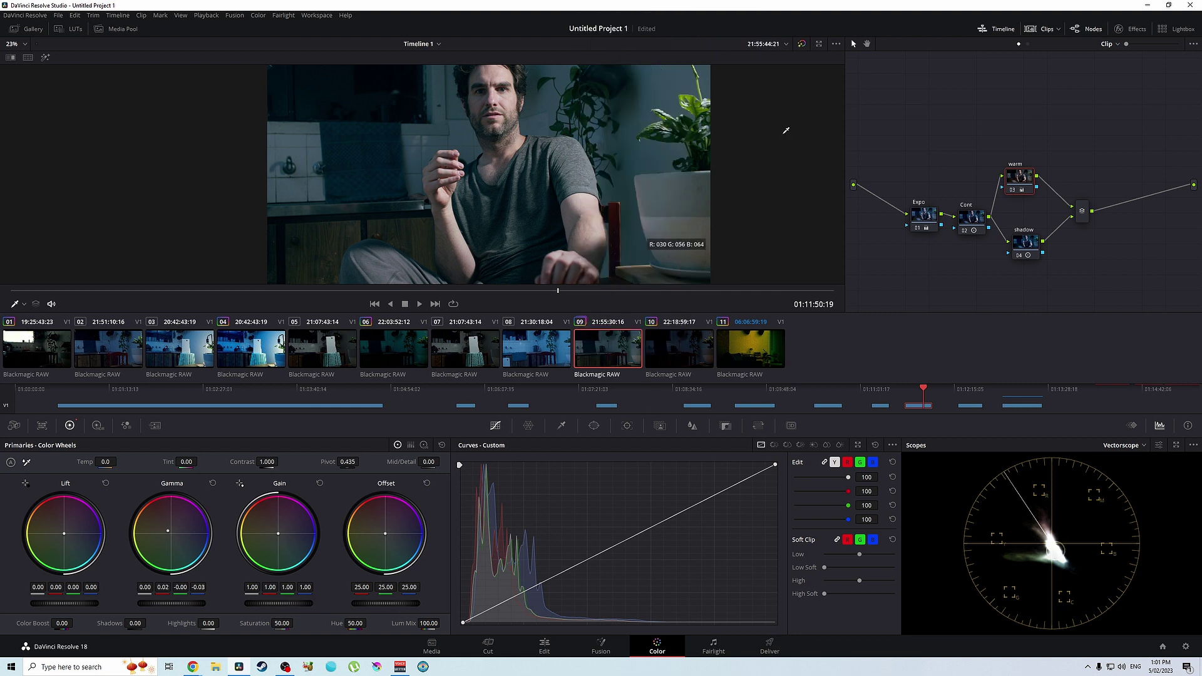
pyautogui.click(1042, 29)
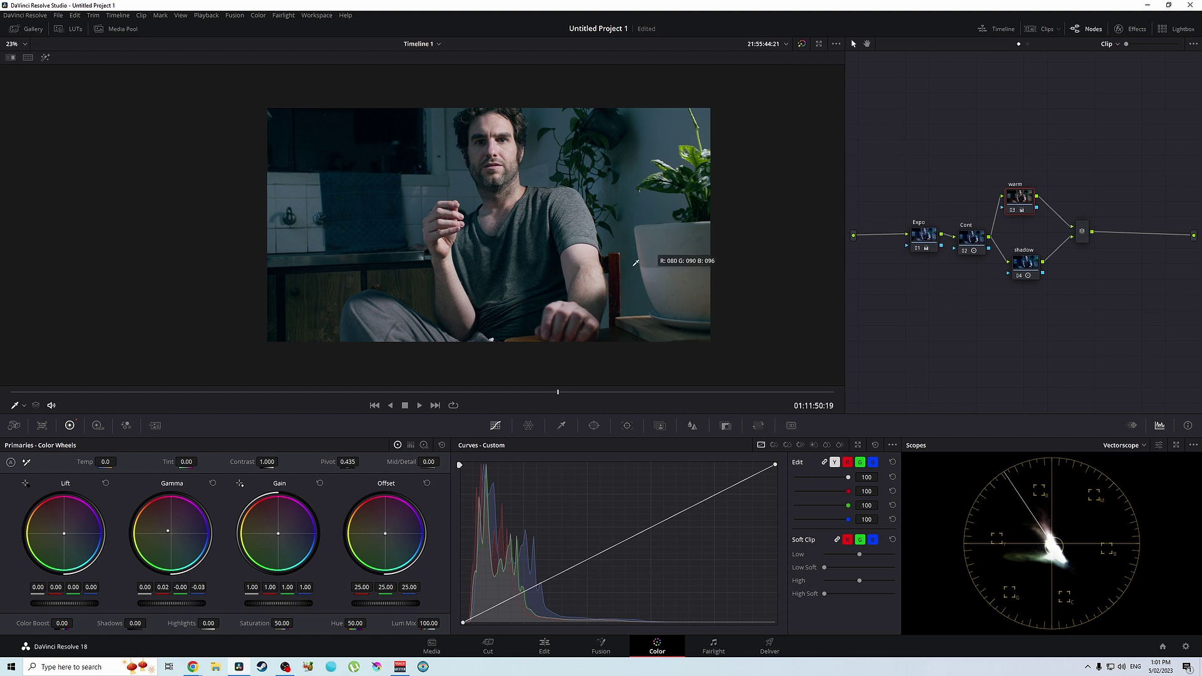
# - Widen the node editor and delete the layer mixer node along with its links
pyautogui.moveTo(843, 198); pyautogui.dragTo(720, 196)
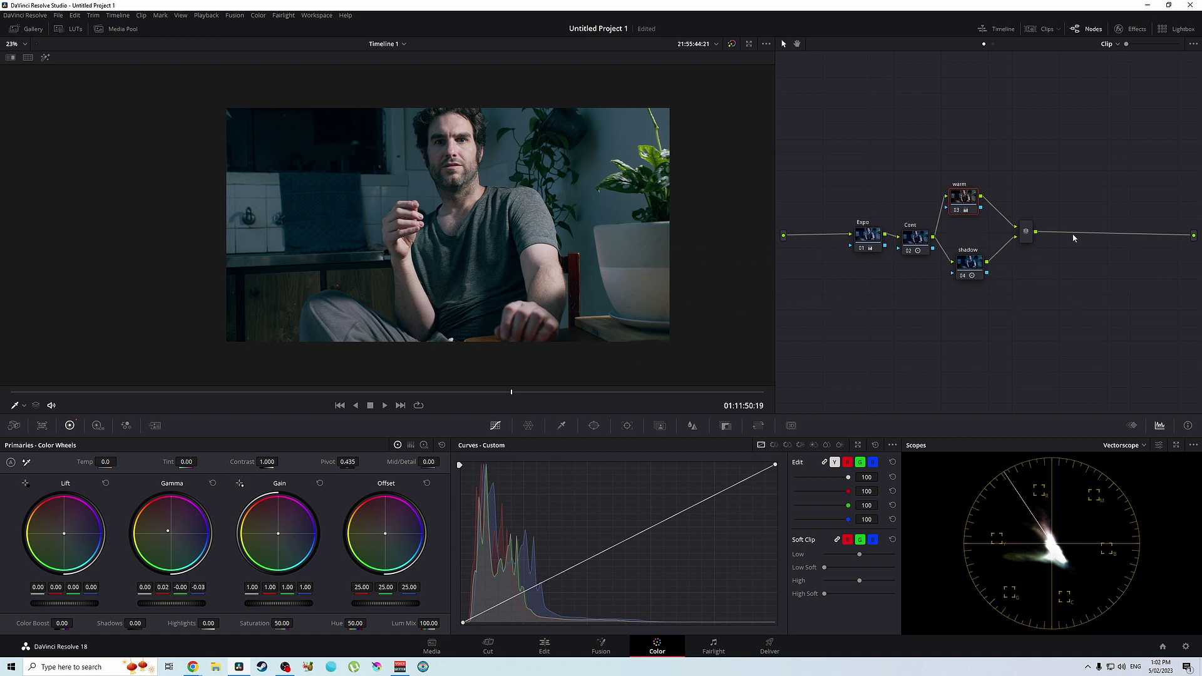
pyautogui.click(1033, 239)
pyautogui.press('Delete')
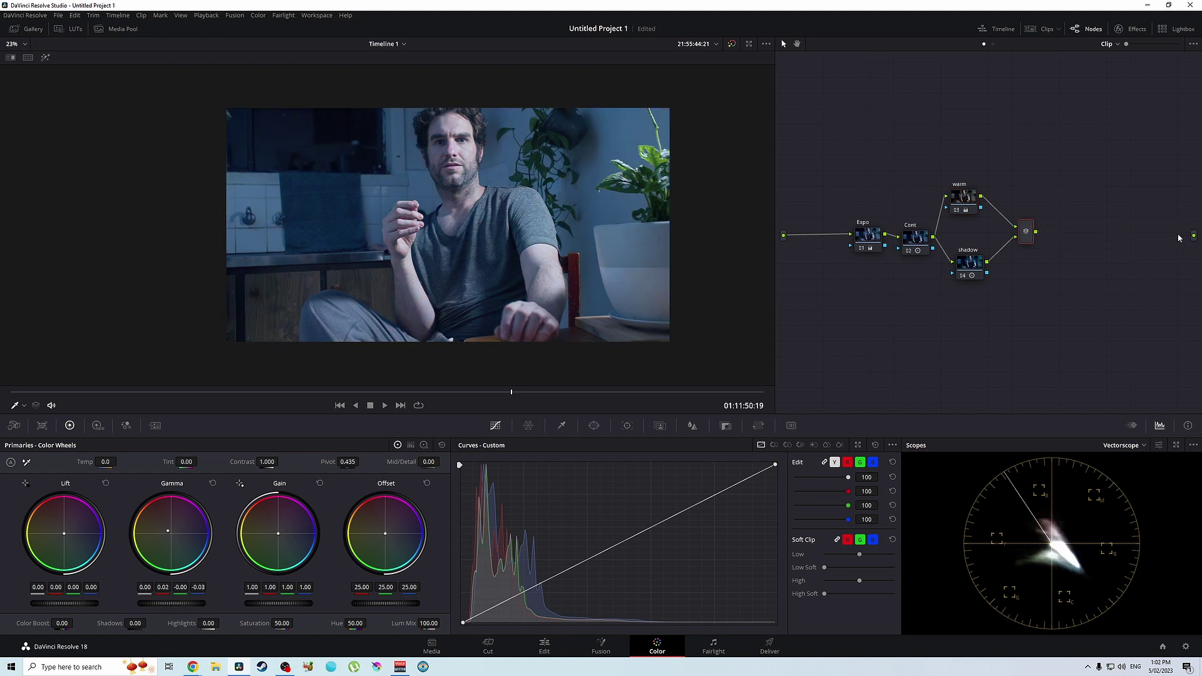
pyautogui.press('Delete')
pyautogui.moveTo(1018, 239); pyautogui.dragTo(1035, 243)
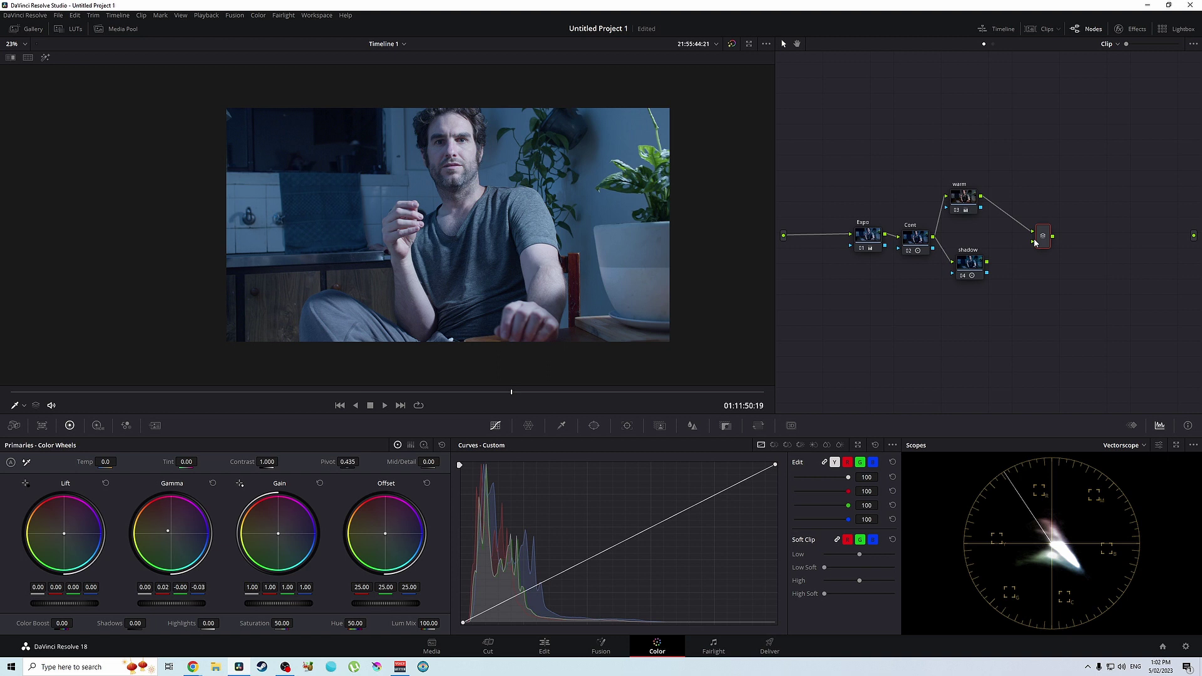
pyautogui.rightClick(1037, 245)
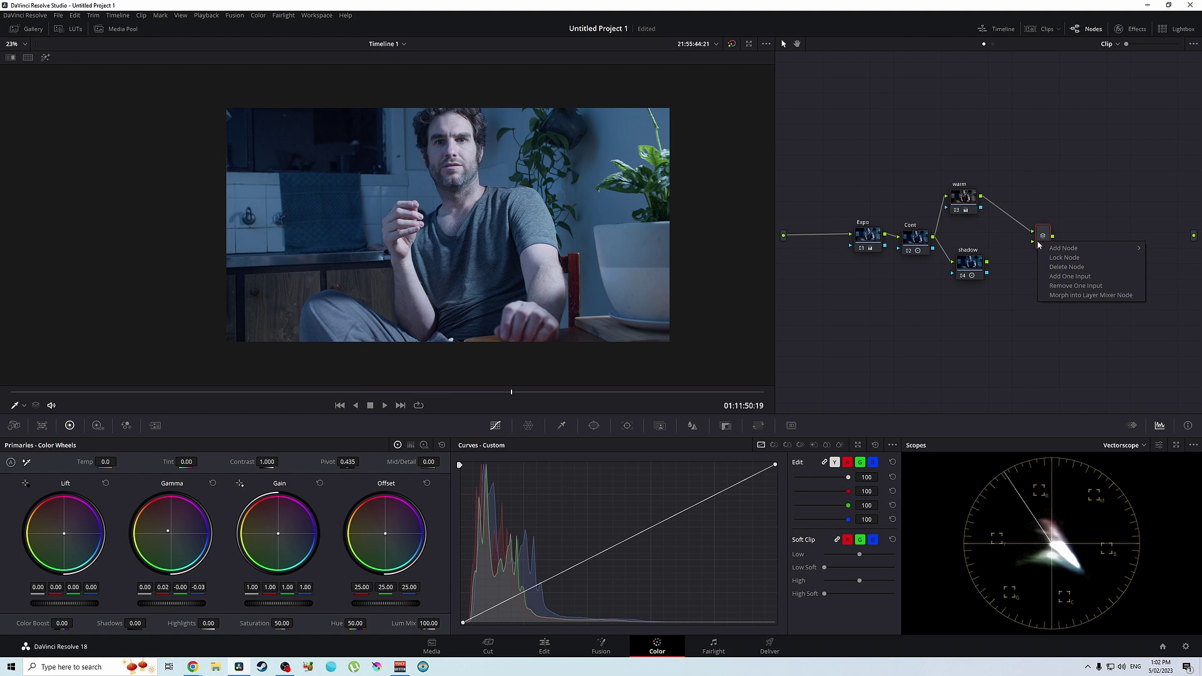
pyautogui.click(1066, 266)
pyautogui.click(969, 254)
# - Remove the Cont-to-shadow link and chain Cont → warm → shadow in series
pyautogui.moveTo(969, 253); pyautogui.dragTo(1039, 247)
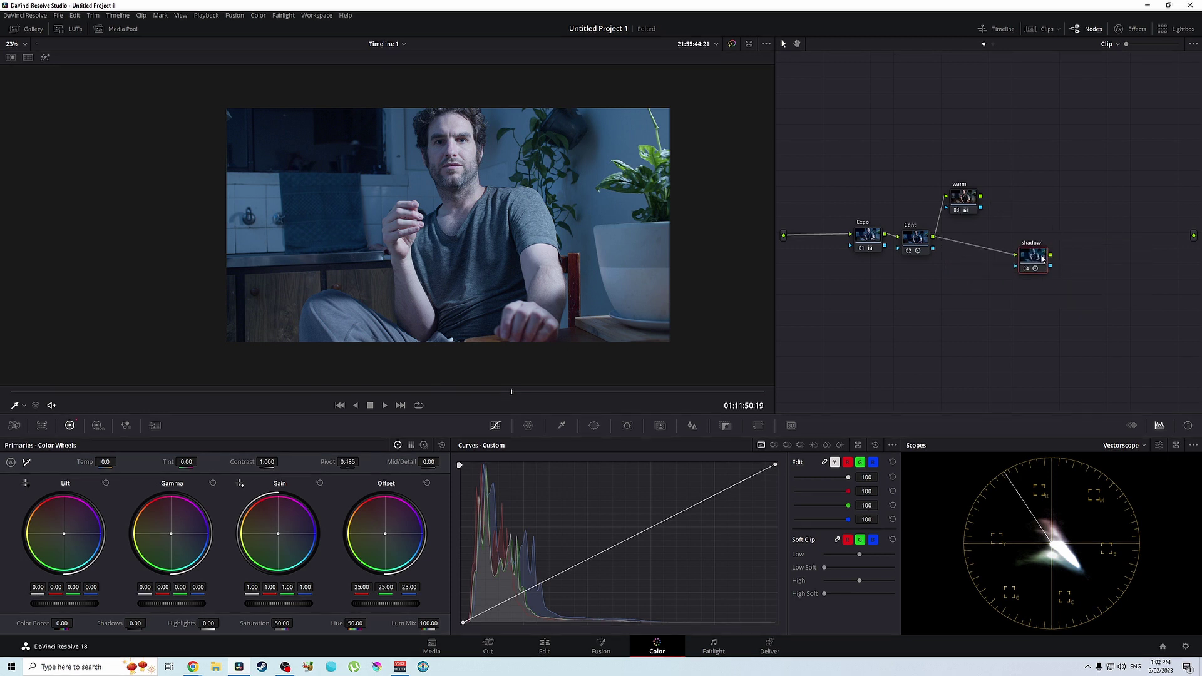
pyautogui.click(1005, 254)
pyautogui.press('Delete')
pyautogui.moveTo(969, 197); pyautogui.dragTo(1194, 239)
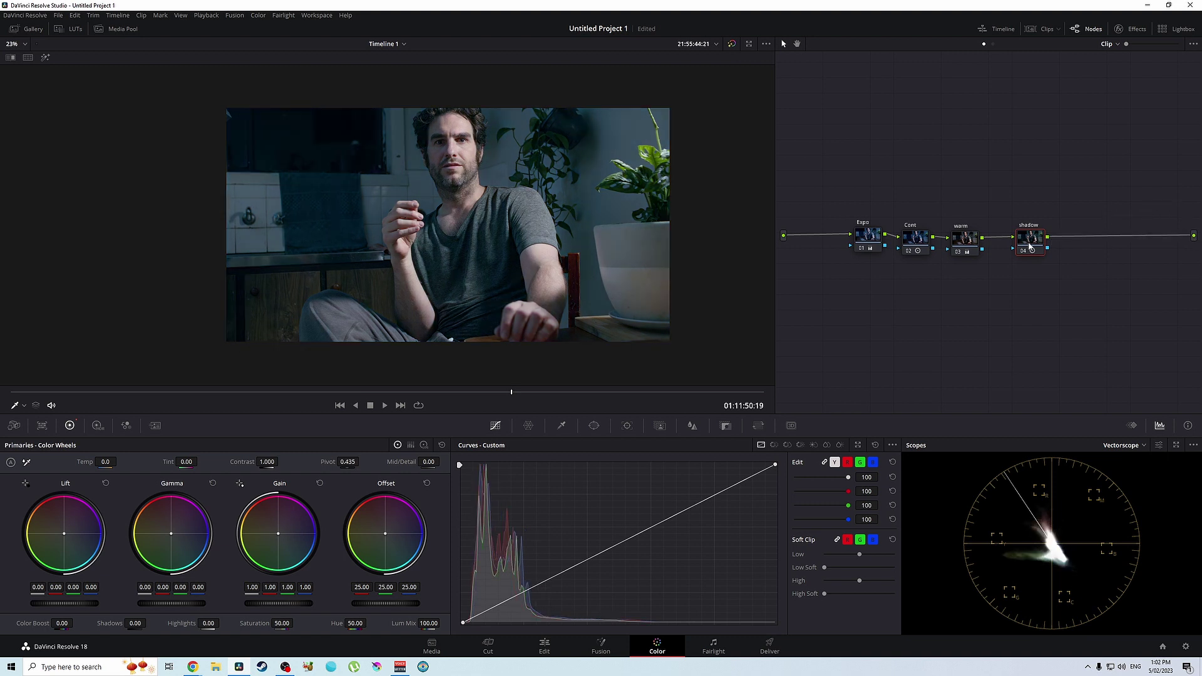
pyautogui.moveTo(1029, 244); pyautogui.dragTo(1032, 239)
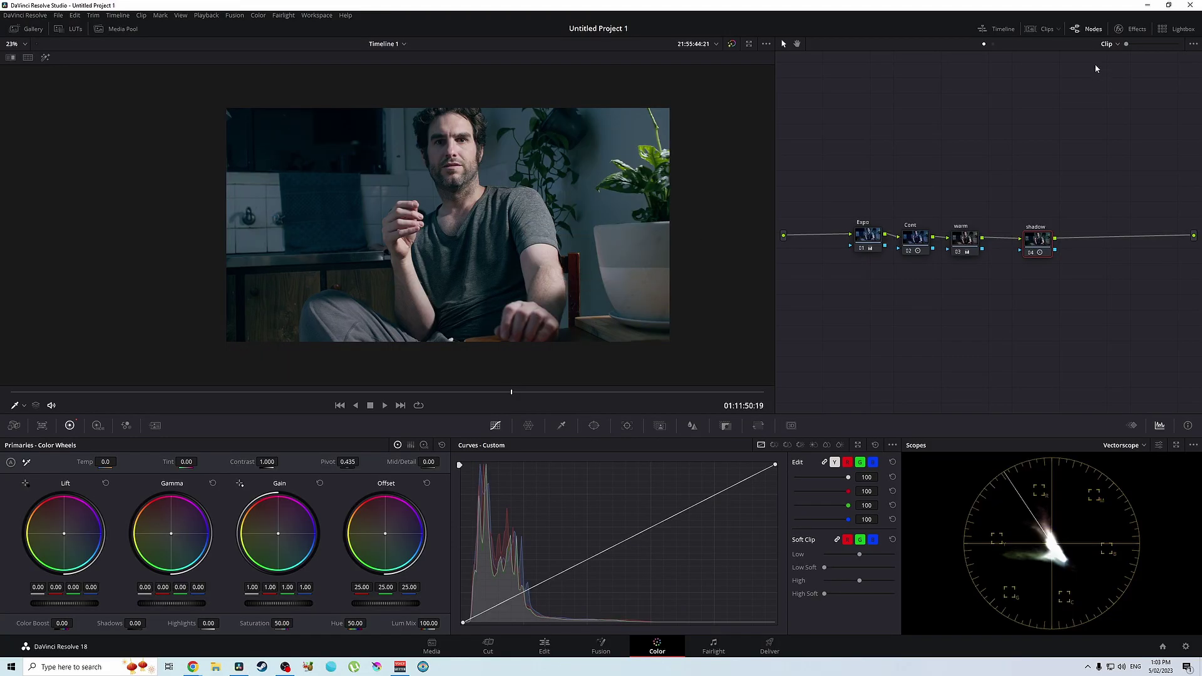
# - Show clip thumbnails and use clip 09's local version options to bring back the Parra grade
pyautogui.click(1034, 31)
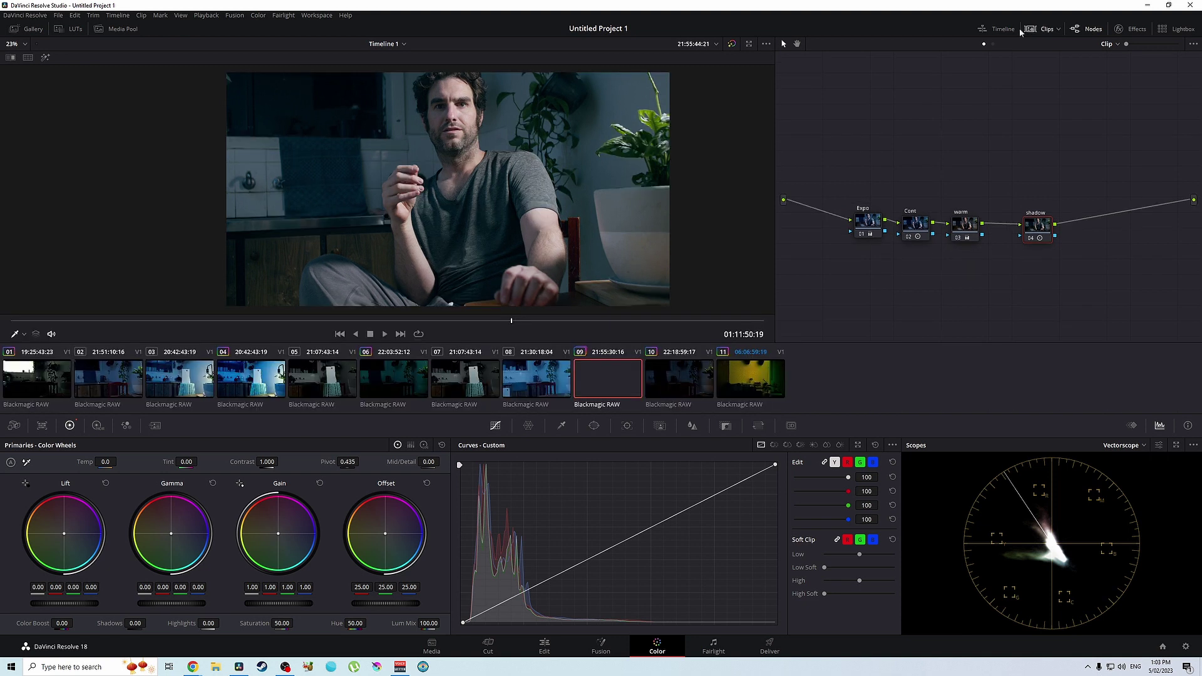
pyautogui.rightClick(606, 380)
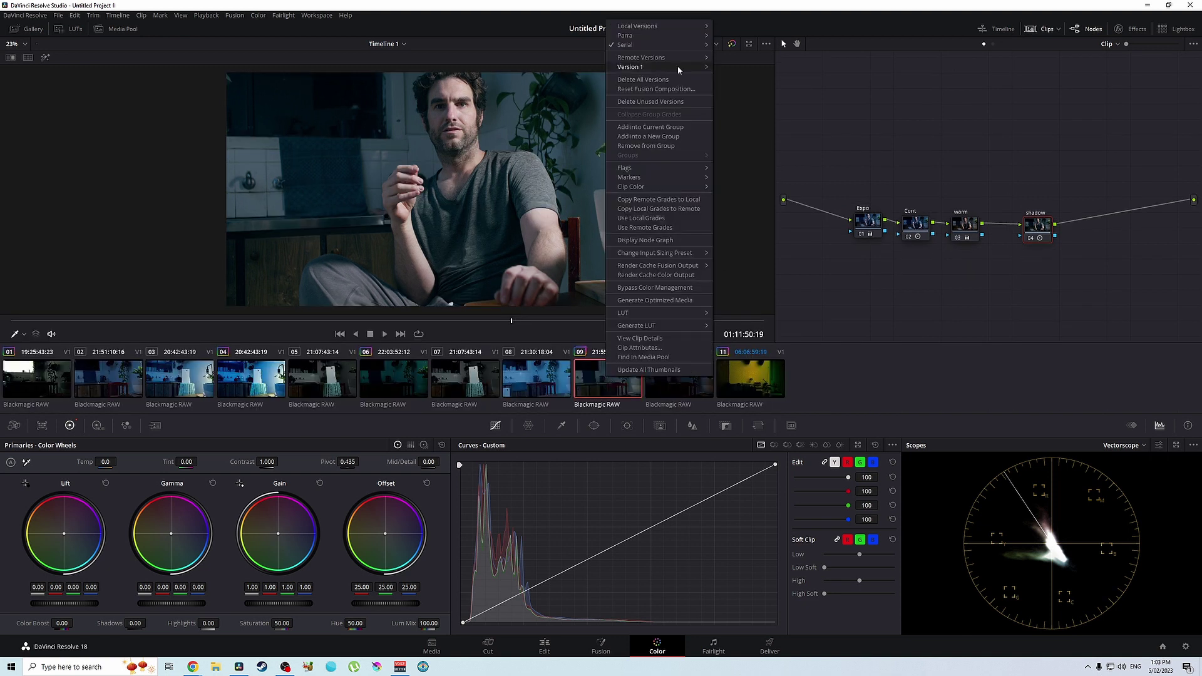
pyautogui.moveTo(673, 36)
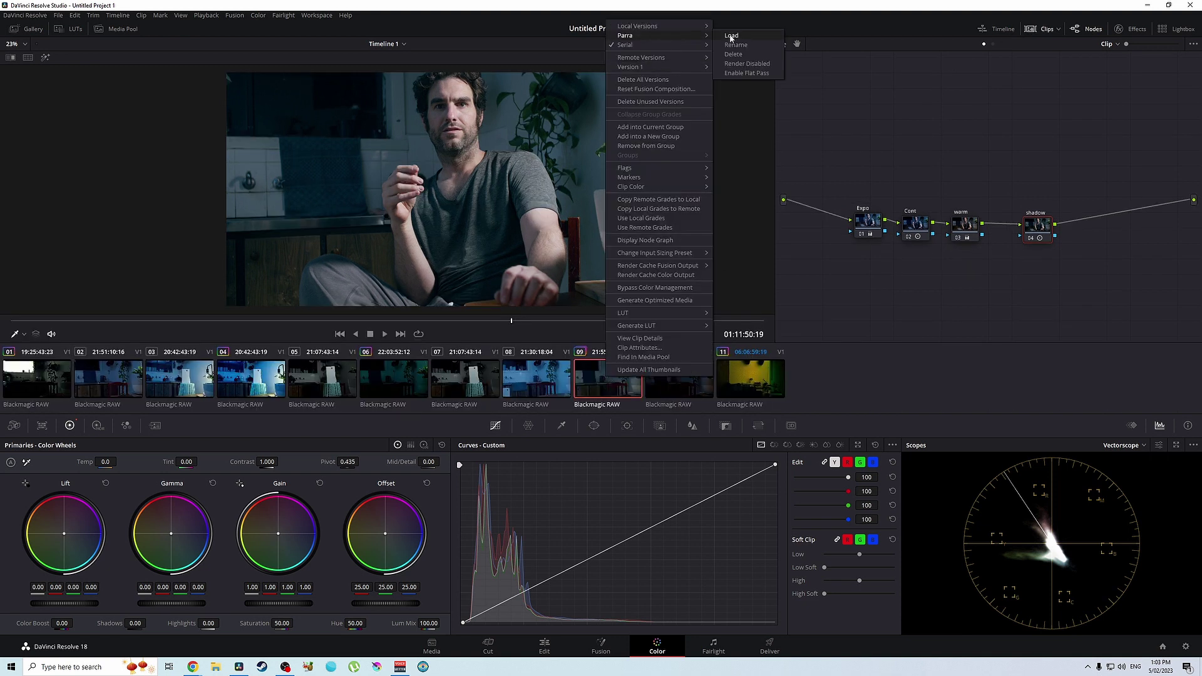
pyautogui.click(852, 128)
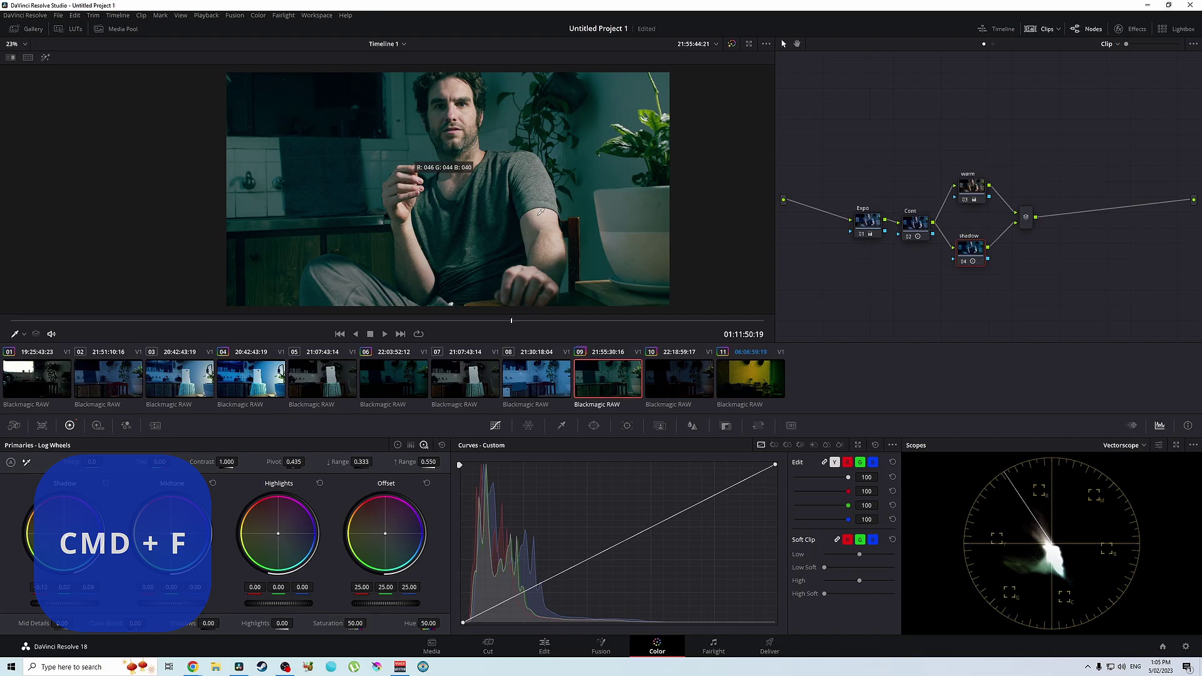
# - Undo back to the serial Expo–Cont–warm–shadow chain and spread out its nodes
pyautogui.hotkey('ctrl', 'z')
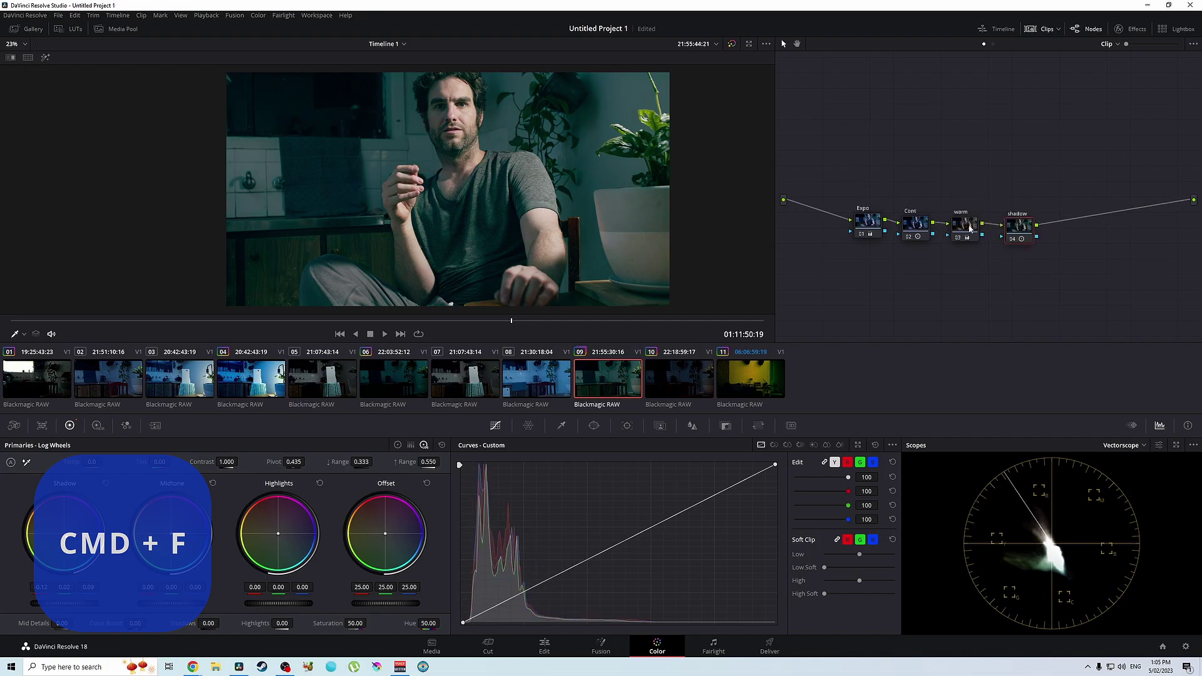
pyautogui.click(918, 230)
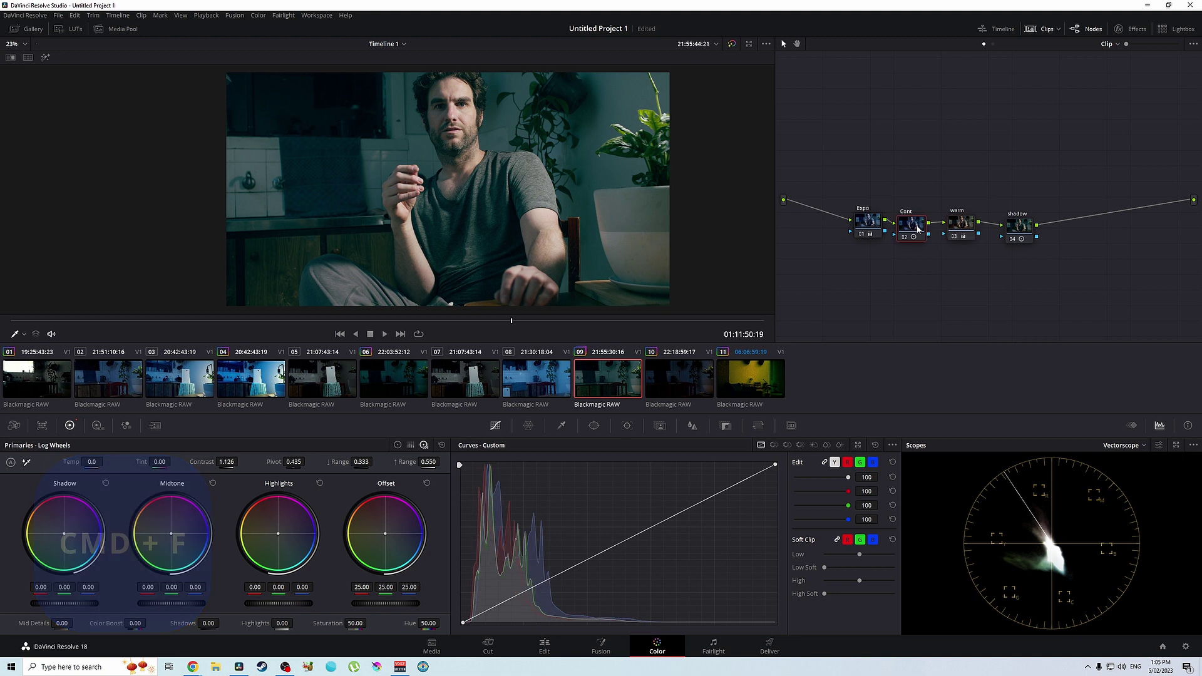
pyautogui.click(962, 225)
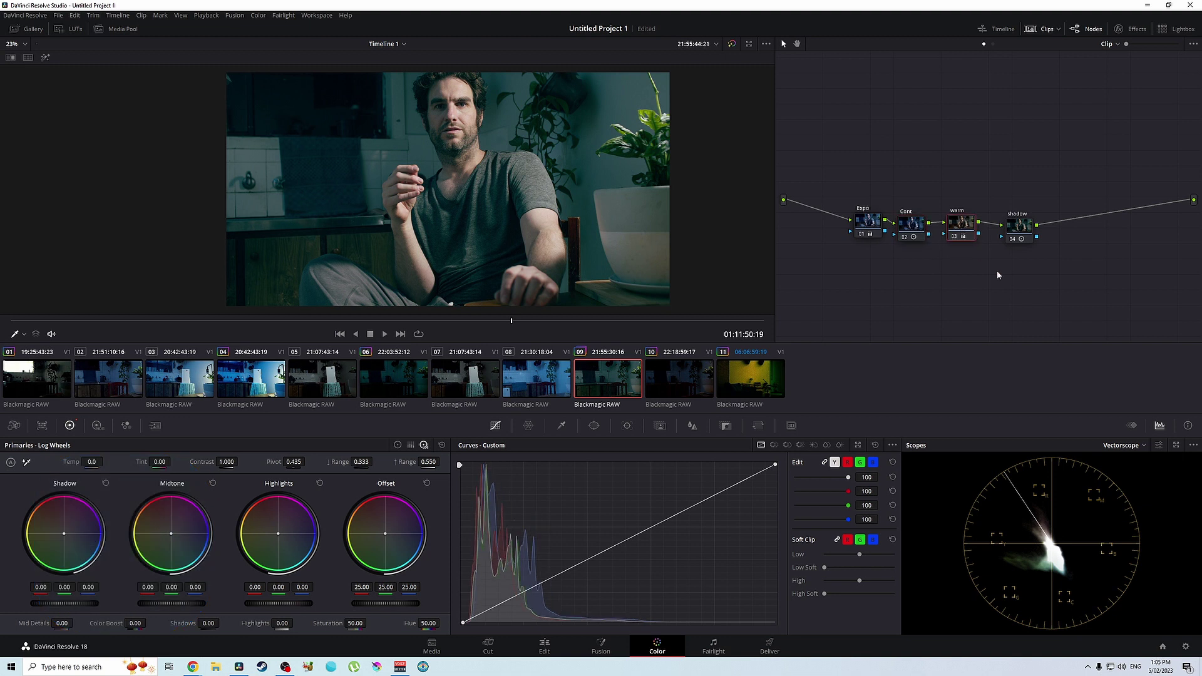
pyautogui.moveTo(1017, 230); pyautogui.dragTo(1049, 228)
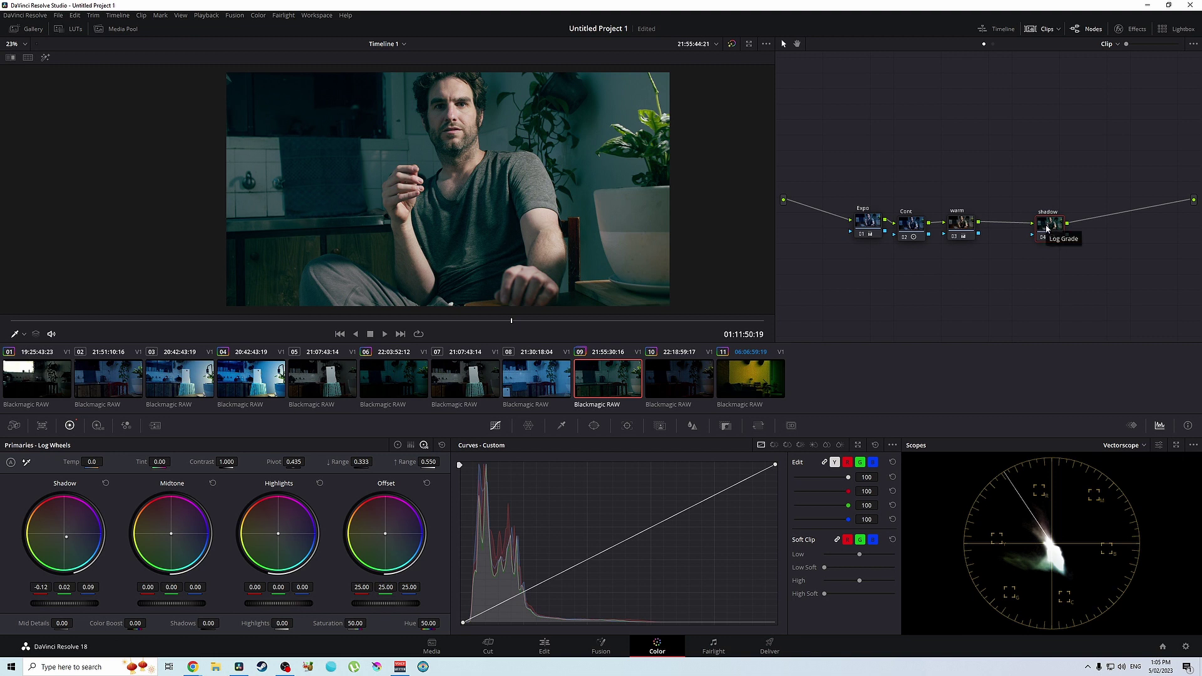
pyautogui.moveTo(964, 224); pyautogui.dragTo(974, 227)
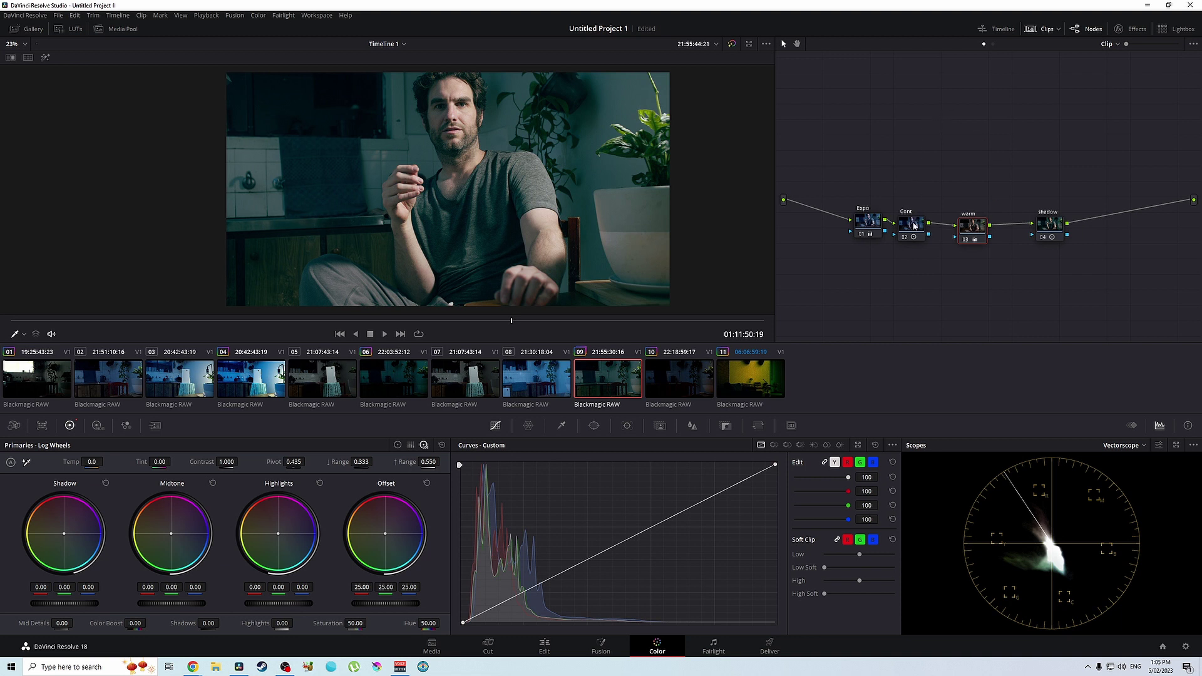
pyautogui.moveTo(914, 227); pyautogui.dragTo(918, 221)
# - Tidy the shadow and warm nodes, then shift both together slightly up-left
pyautogui.click(1055, 228)
pyautogui.moveTo(1054, 226); pyautogui.dragTo(1053, 227)
pyautogui.moveTo(967, 229)
pyautogui.mouseDown()
pyautogui.moveTo(1046, 230)
pyautogui.moveTo(957, 225)
pyautogui.moveTo(980, 223)
pyautogui.mouseUp()
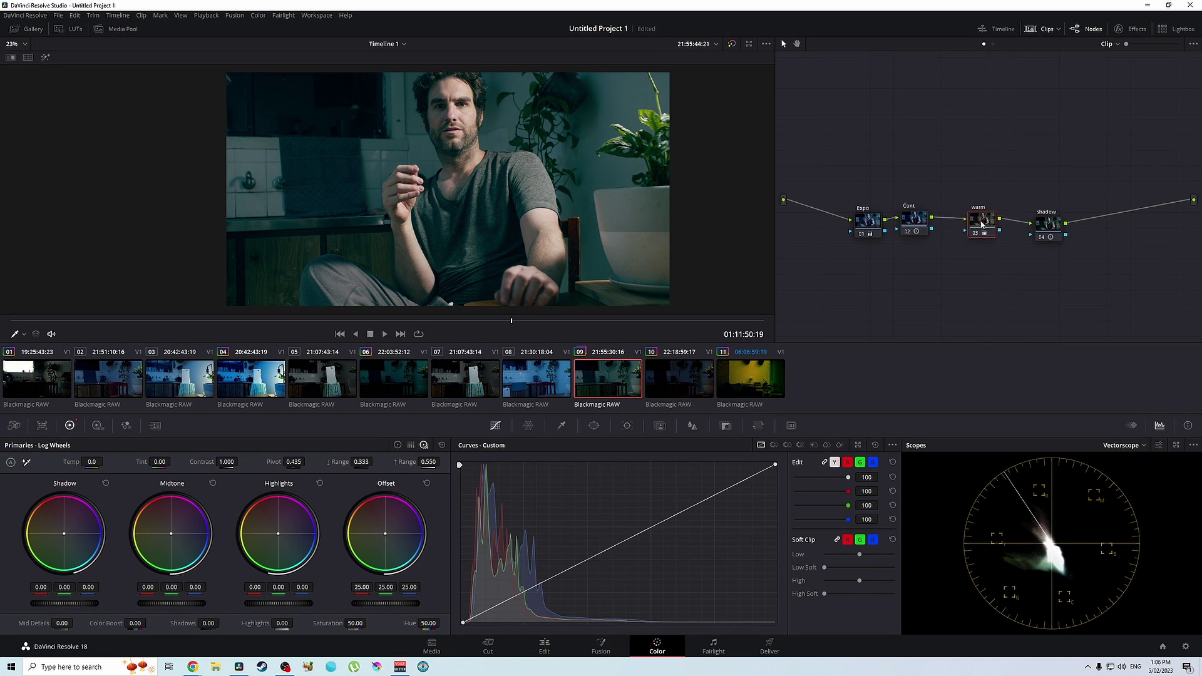
pyautogui.moveTo(949, 152); pyautogui.dragTo(1039, 305)
pyautogui.moveTo(982, 230)
pyautogui.mouseDown()
pyautogui.moveTo(971, 225)
pyautogui.moveTo(980, 242)
pyautogui.mouseUp()
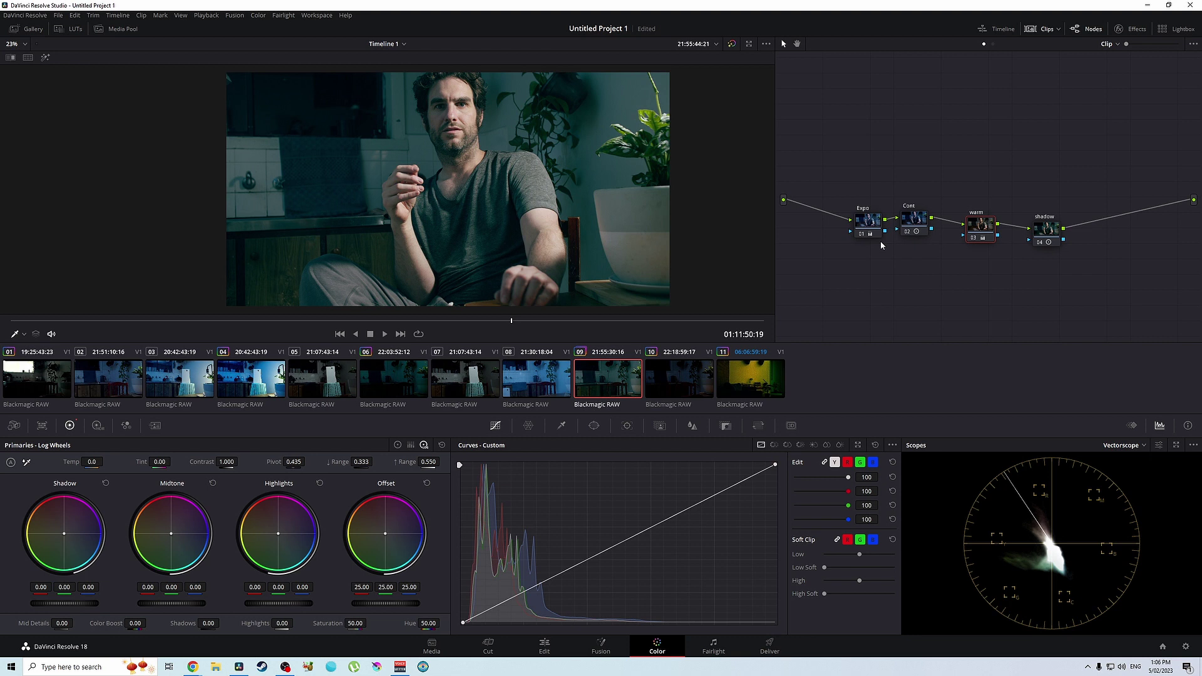
# - Put warm and shadow in parallel after Cont and tidy the Cont, warm and shadow positions
pyautogui.hotkey('ctrl', 'z')
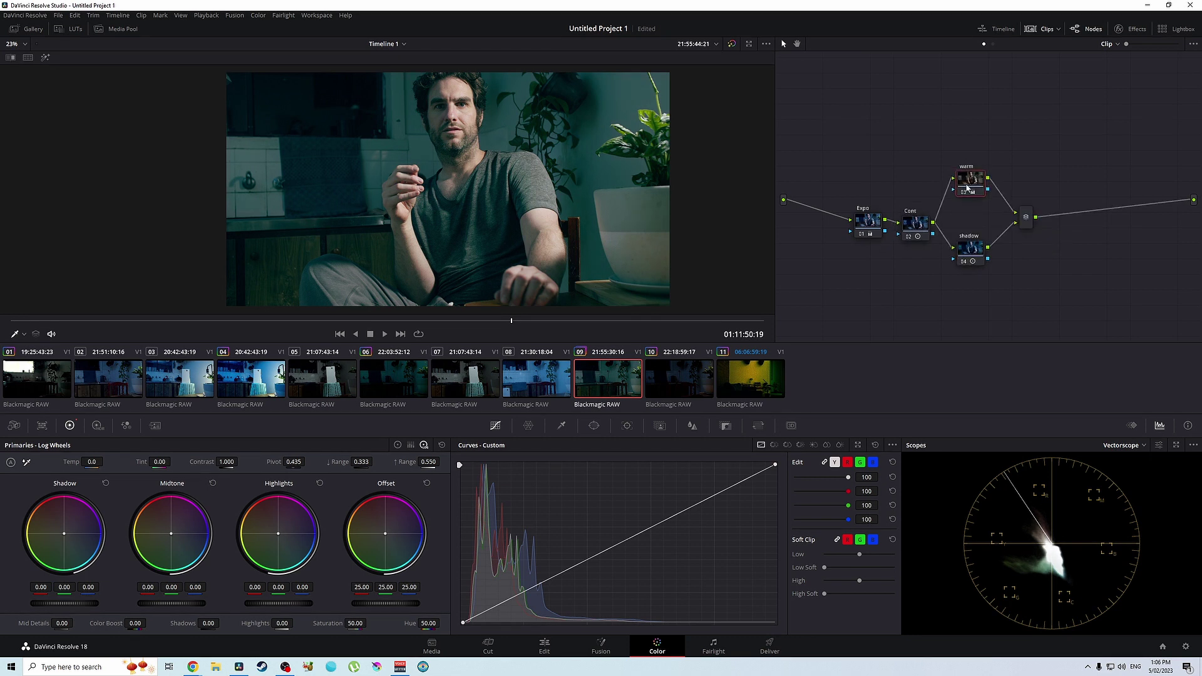
pyautogui.click(918, 222)
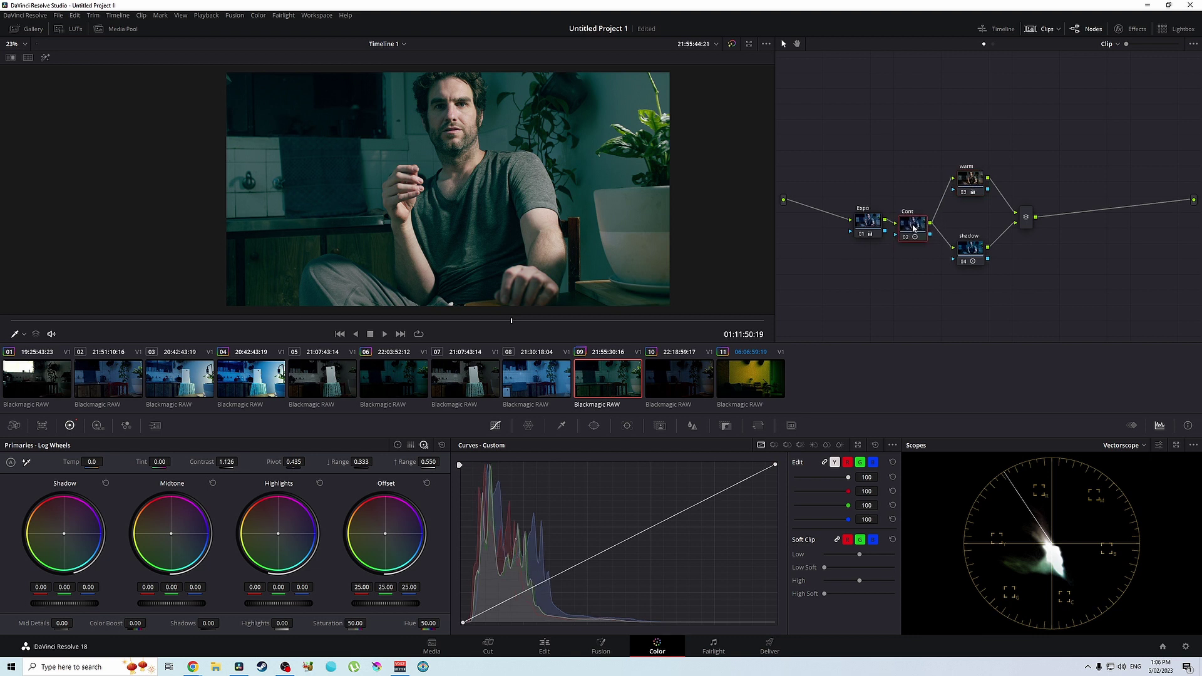
pyautogui.moveTo(914, 228); pyautogui.dragTo(918, 214)
pyautogui.moveTo(964, 256); pyautogui.dragTo(982, 260)
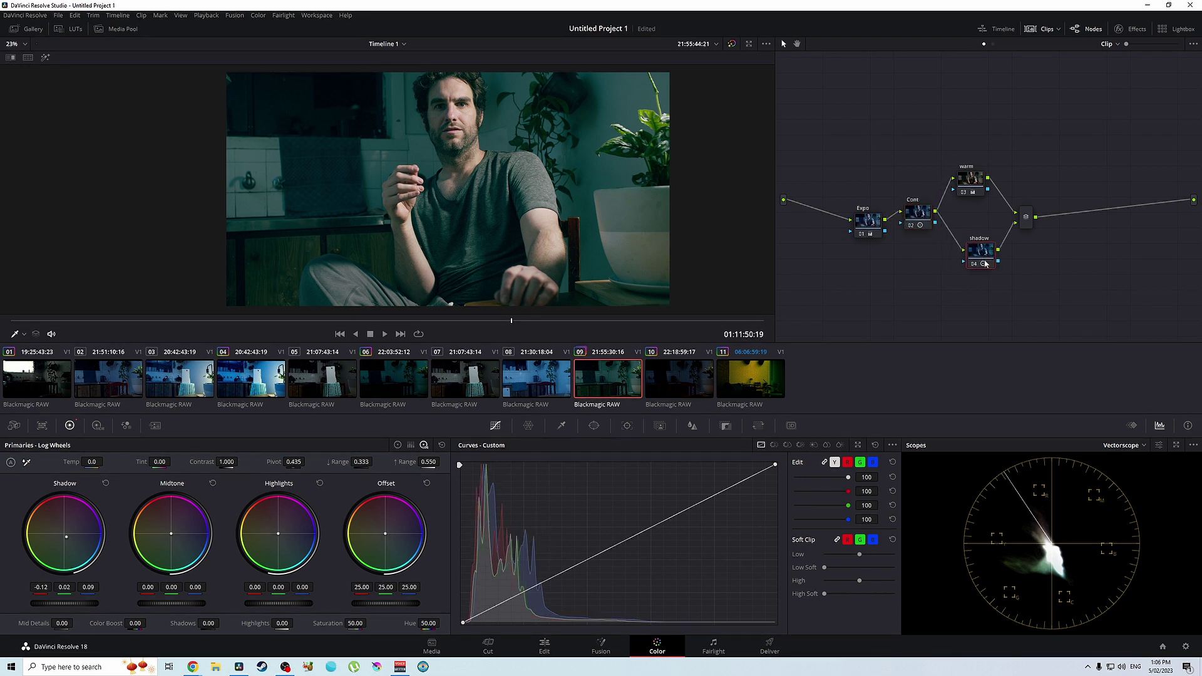
pyautogui.click(974, 179)
pyautogui.moveTo(973, 179); pyautogui.dragTo(978, 178)
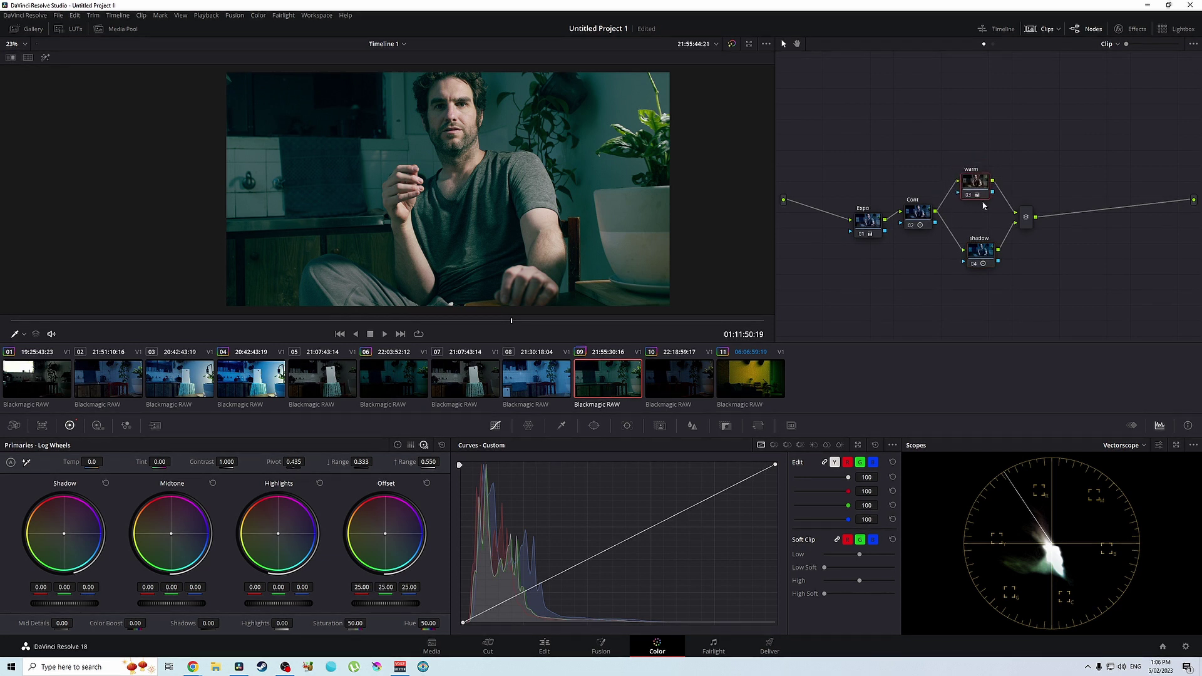
pyautogui.moveTo(982, 253); pyautogui.dragTo(991, 256)
pyautogui.moveTo(920, 215); pyautogui.dragTo(920, 226)
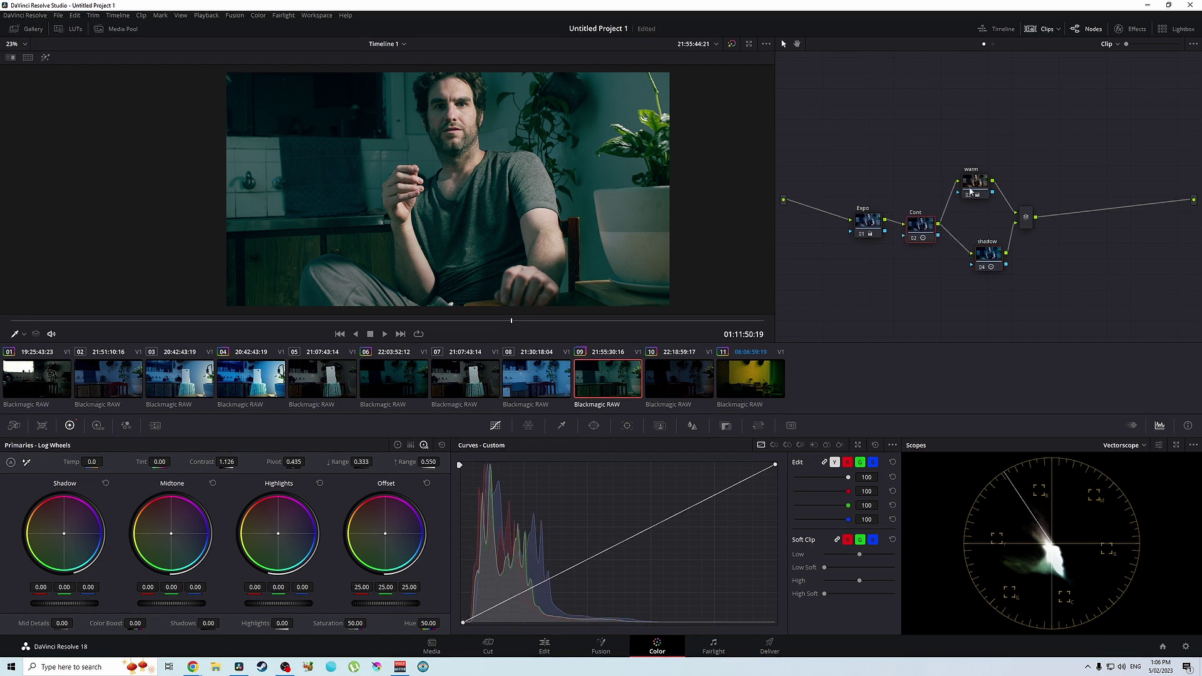
# - Compare the serial and parallel layouts with undo/redo, then nudge the Cont and warm nodes
pyautogui.hotkey('ctrl', 'z')
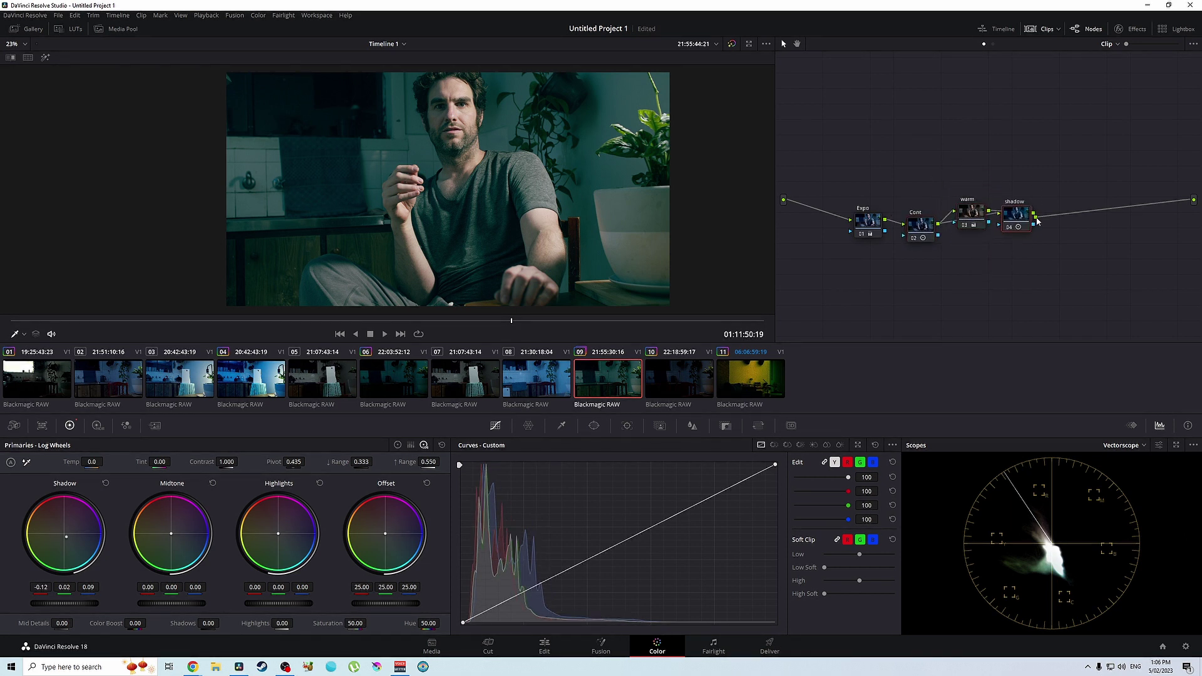
pyautogui.hotkey('ctrl', 'shift', 'z')
pyautogui.hotkey('ctrl', 'shift', 'z')
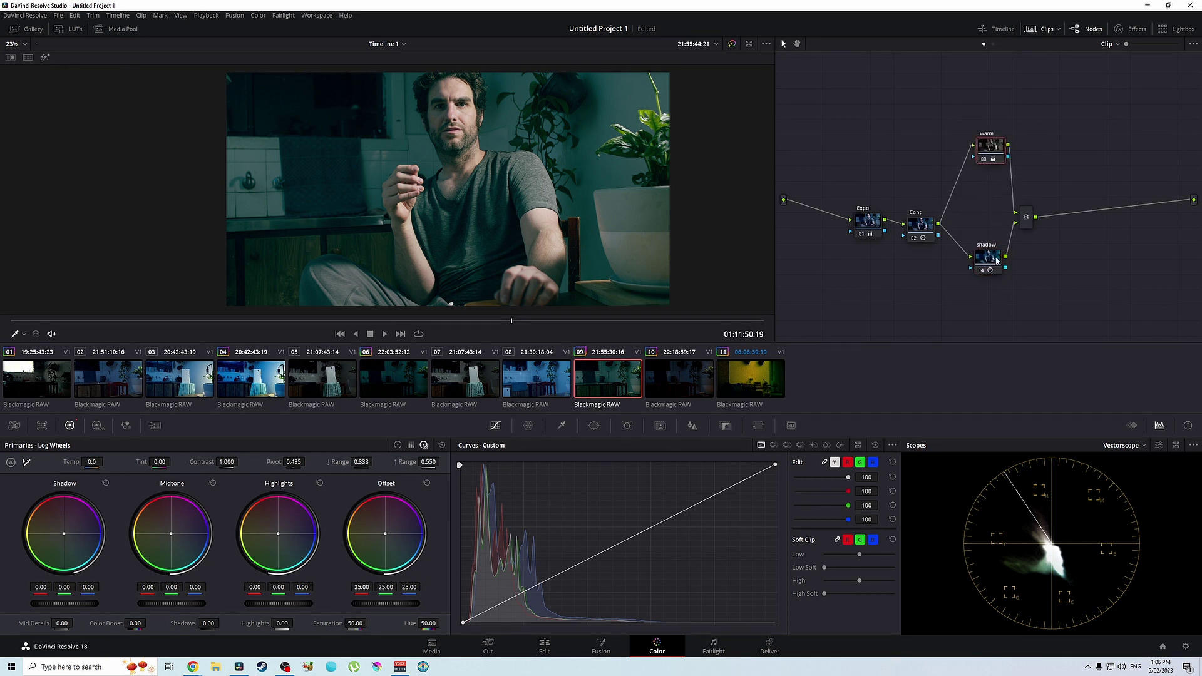
pyautogui.hotkey('ctrl', 'z')
pyautogui.hotkey('ctrl', 'z')
pyautogui.hotkey('ctrl', 'z')
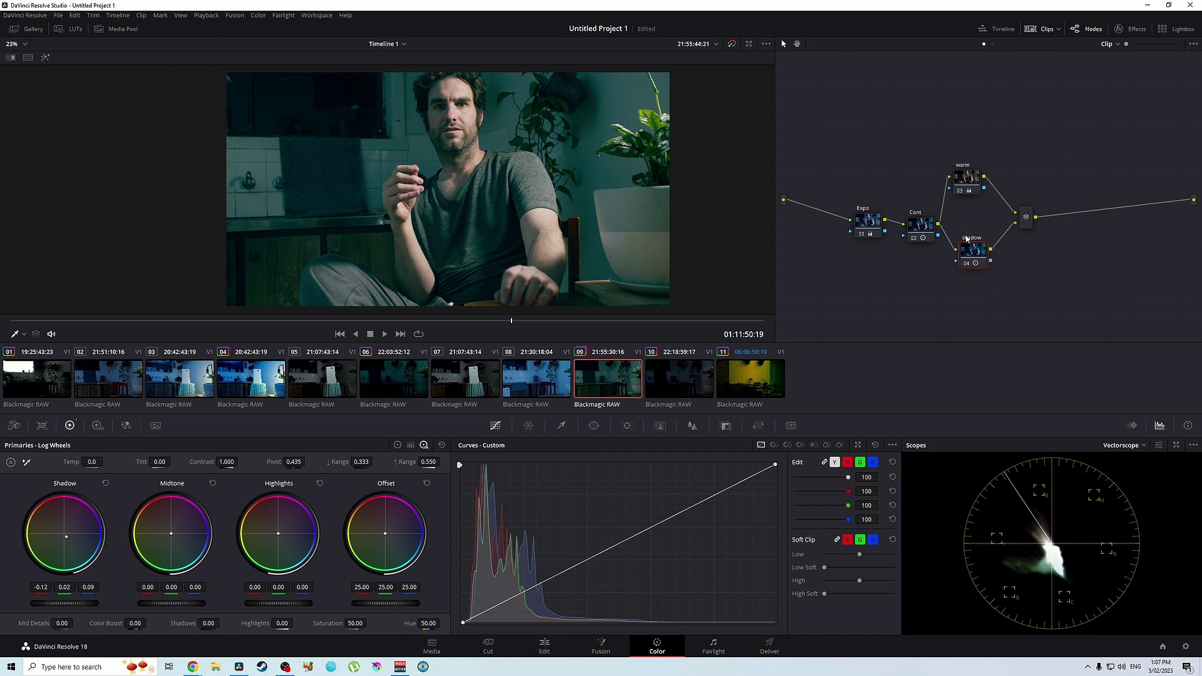
pyautogui.moveTo(922, 236); pyautogui.dragTo(915, 230)
pyautogui.moveTo(966, 183)
pyautogui.mouseDown()
pyautogui.moveTo(968, 251)
pyautogui.moveTo(974, 181)
pyautogui.mouseUp()
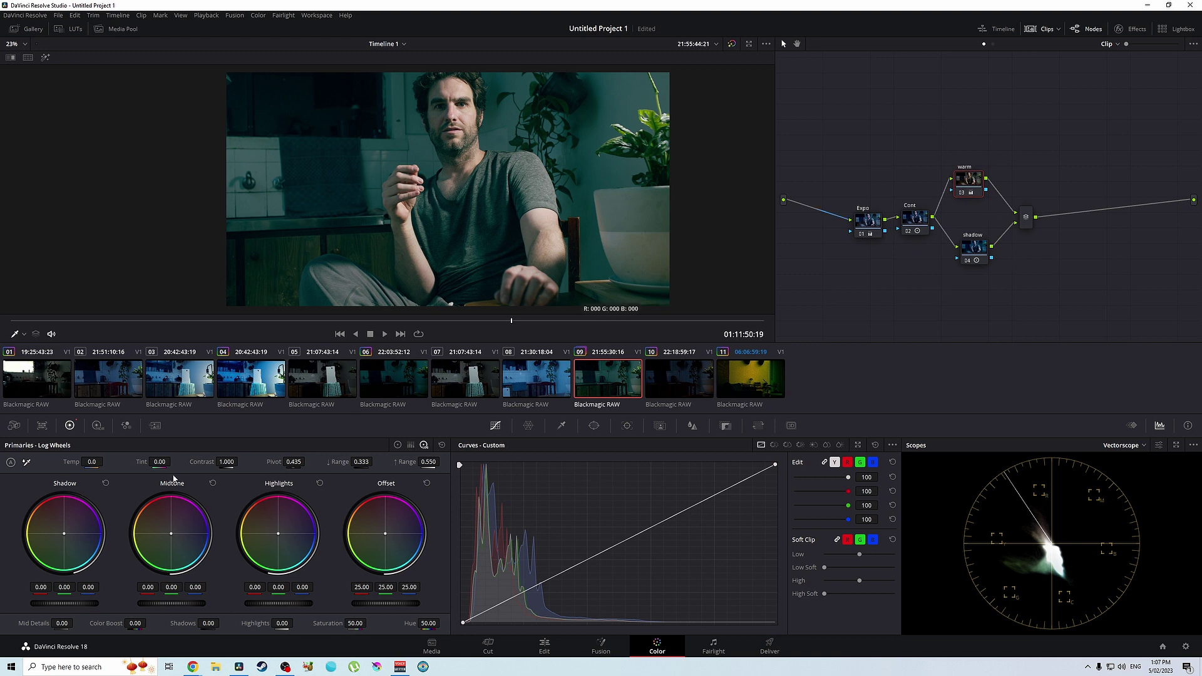
# - Warm the Gamma wheel slightly in Color Wheels, then load the Serial version with Ctrl+1
pyautogui.click(397, 445)
pyautogui.moveTo(171, 533); pyautogui.dragTo(164, 529)
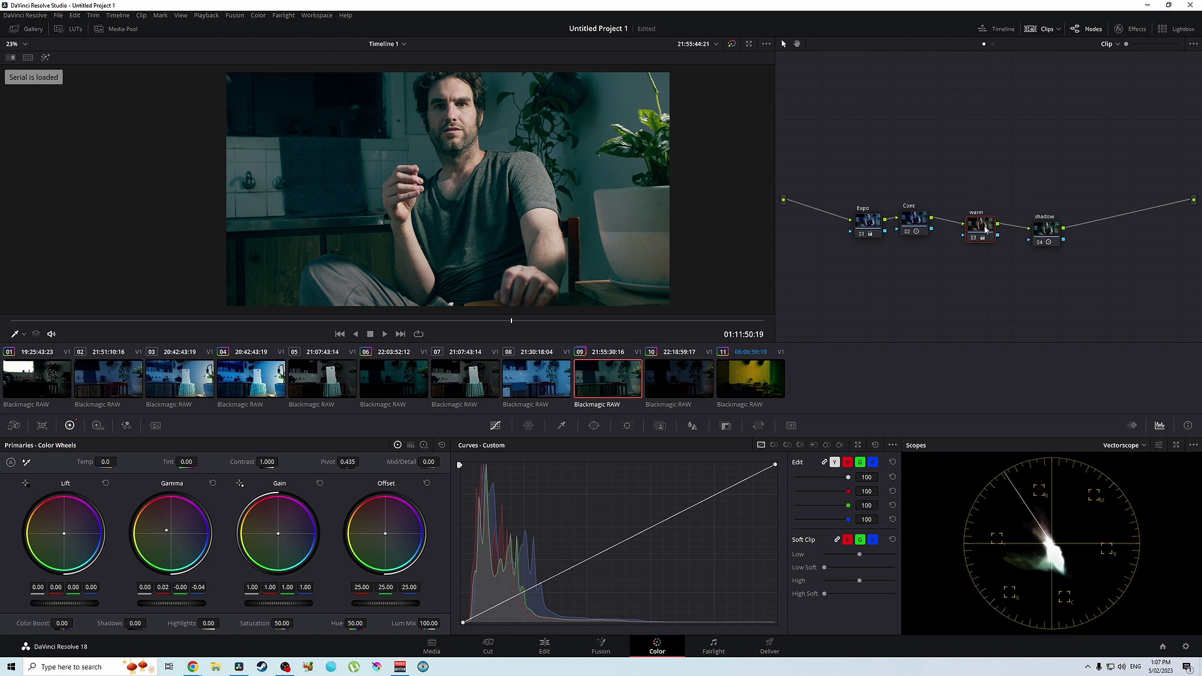
pyautogui.hotkey('ctrl', '1')
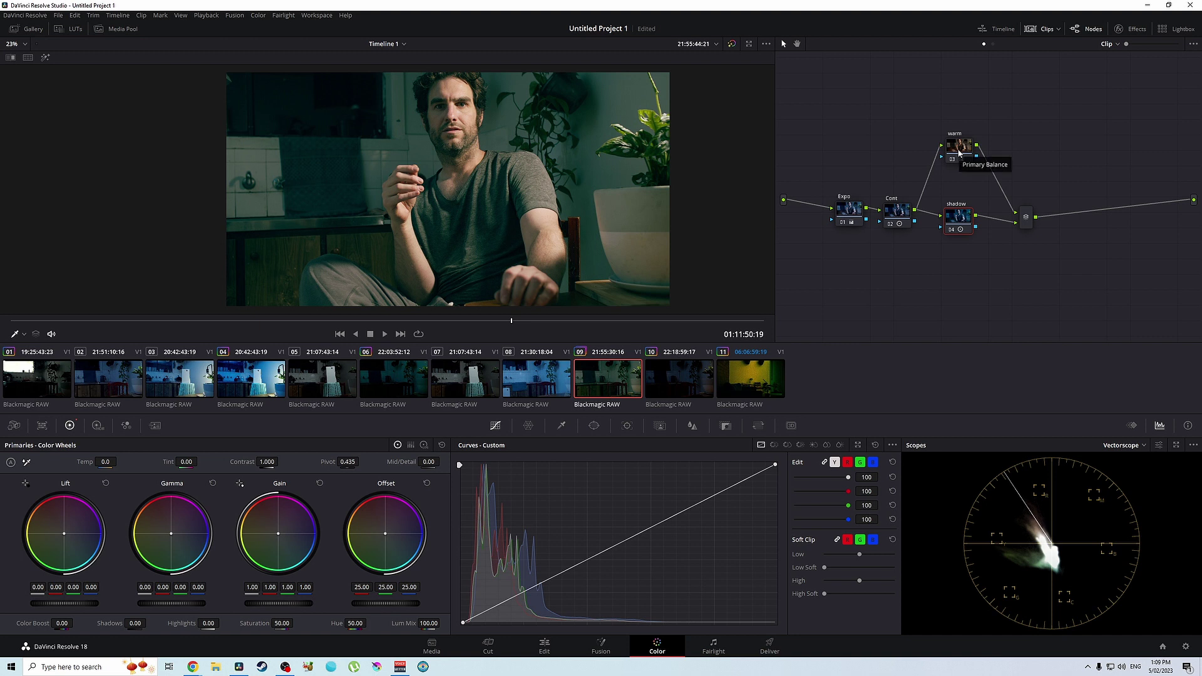
# - Revert clip 09 to the serial chain and realign the warm and shadow nodes
pyautogui.moveTo(958, 152); pyautogui.dragTo(945, 165)
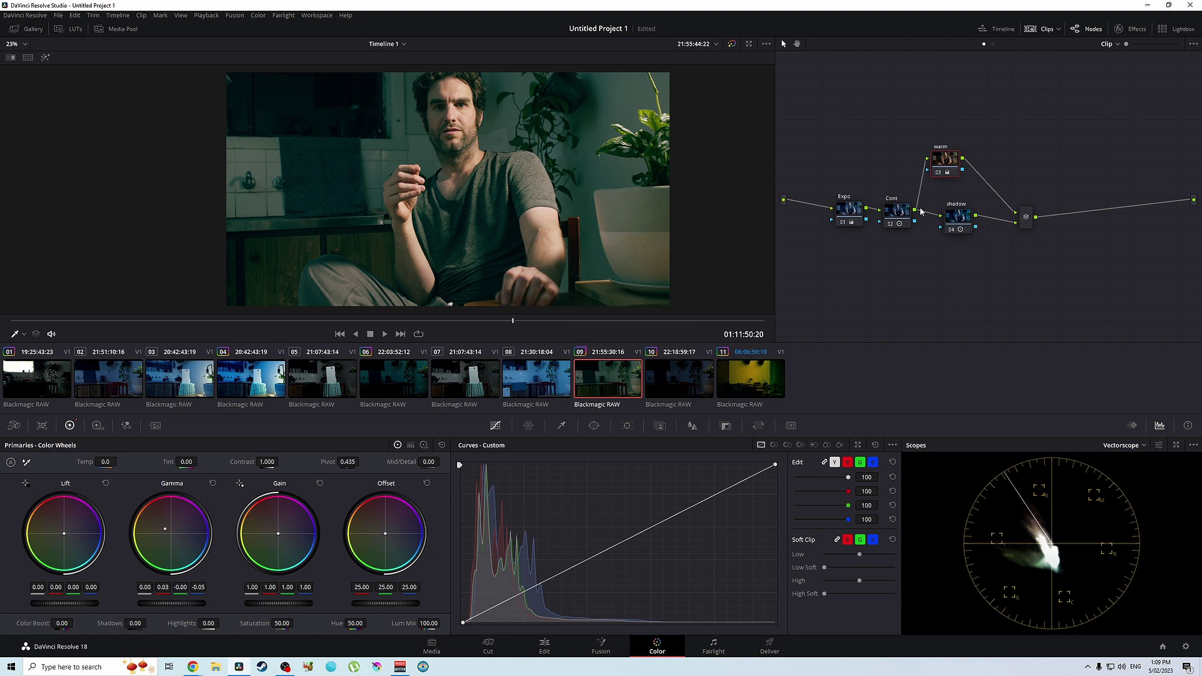
pyautogui.hotkey('ctrl', 'z')
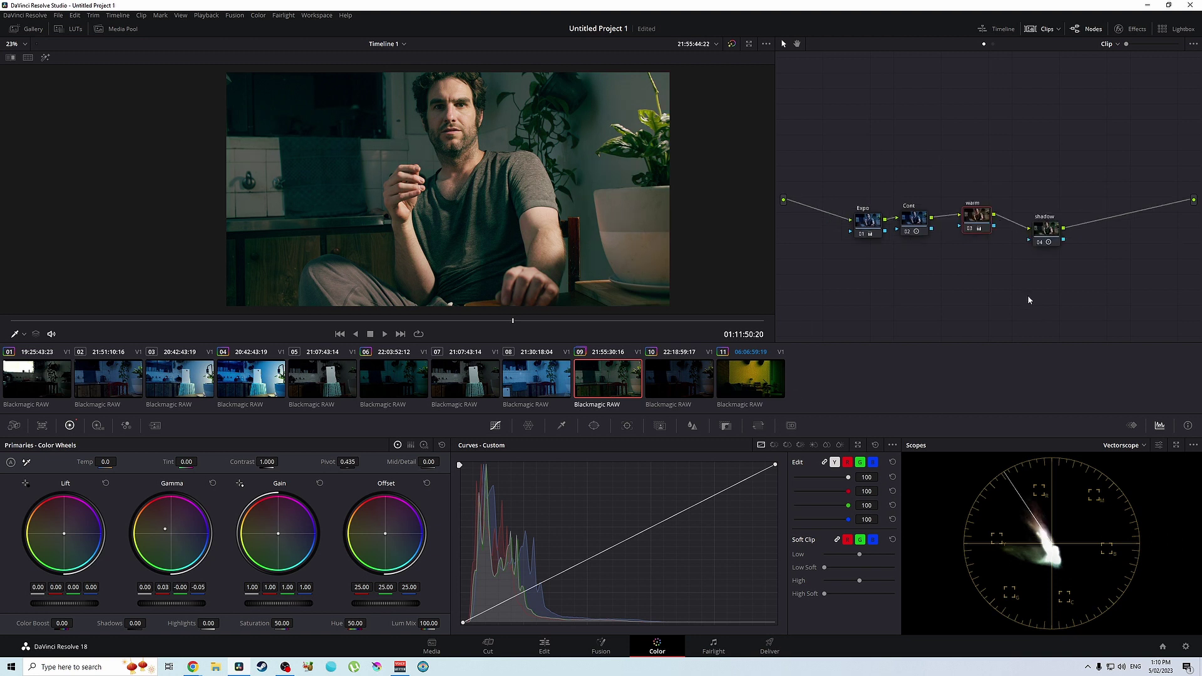
pyautogui.moveTo(973, 225); pyautogui.dragTo(974, 230)
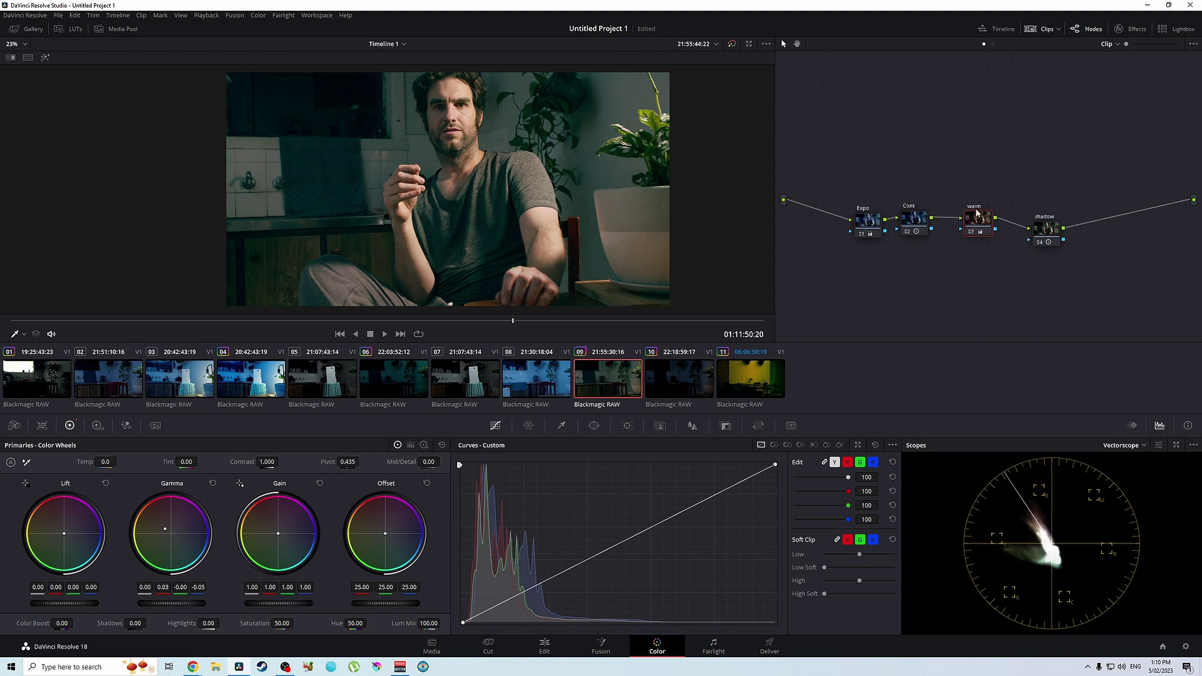
pyautogui.moveTo(1057, 242); pyautogui.dragTo(1069, 212)
pyautogui.moveTo(978, 219); pyautogui.dragTo(979, 209)
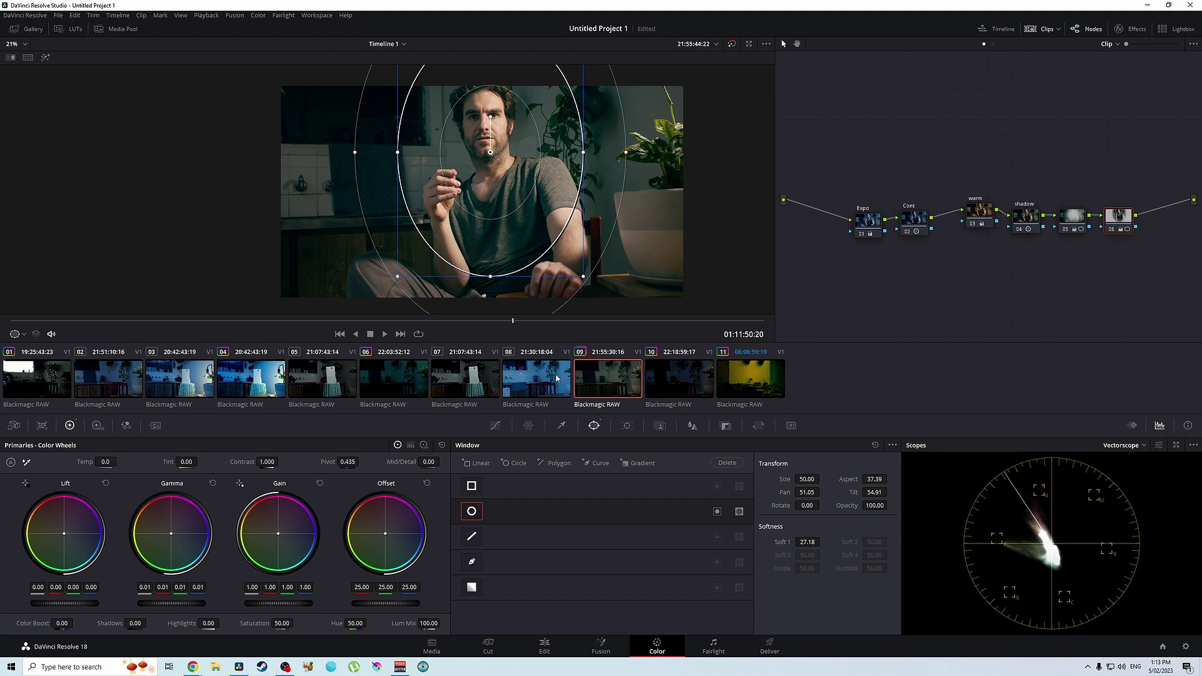
# - Select clip 11 and reset its grade to a single neutral node
pyautogui.click(743, 408)
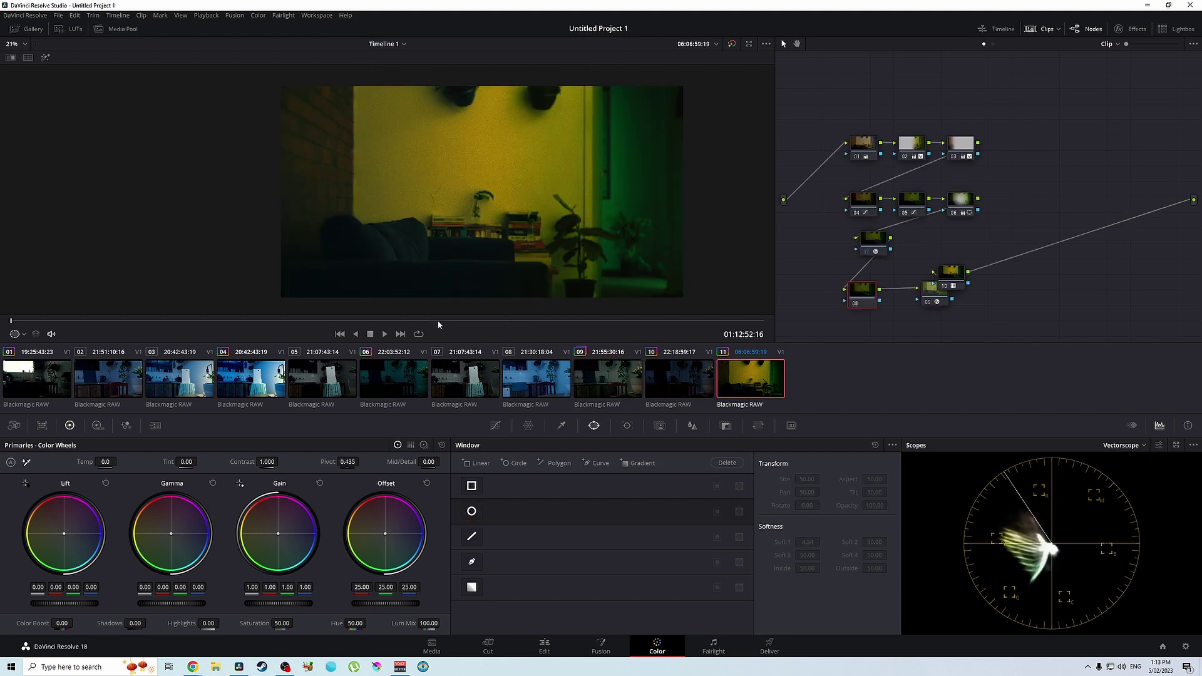
pyautogui.click(438, 322)
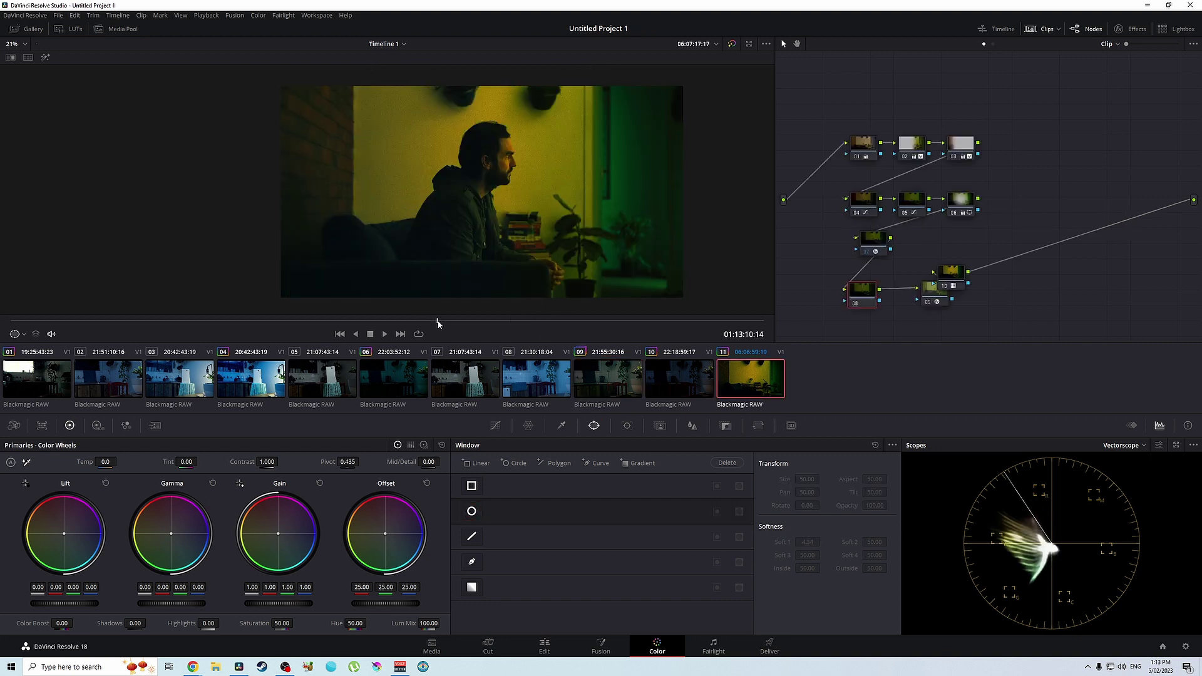
pyautogui.hotkey('ctrl', 'Home')
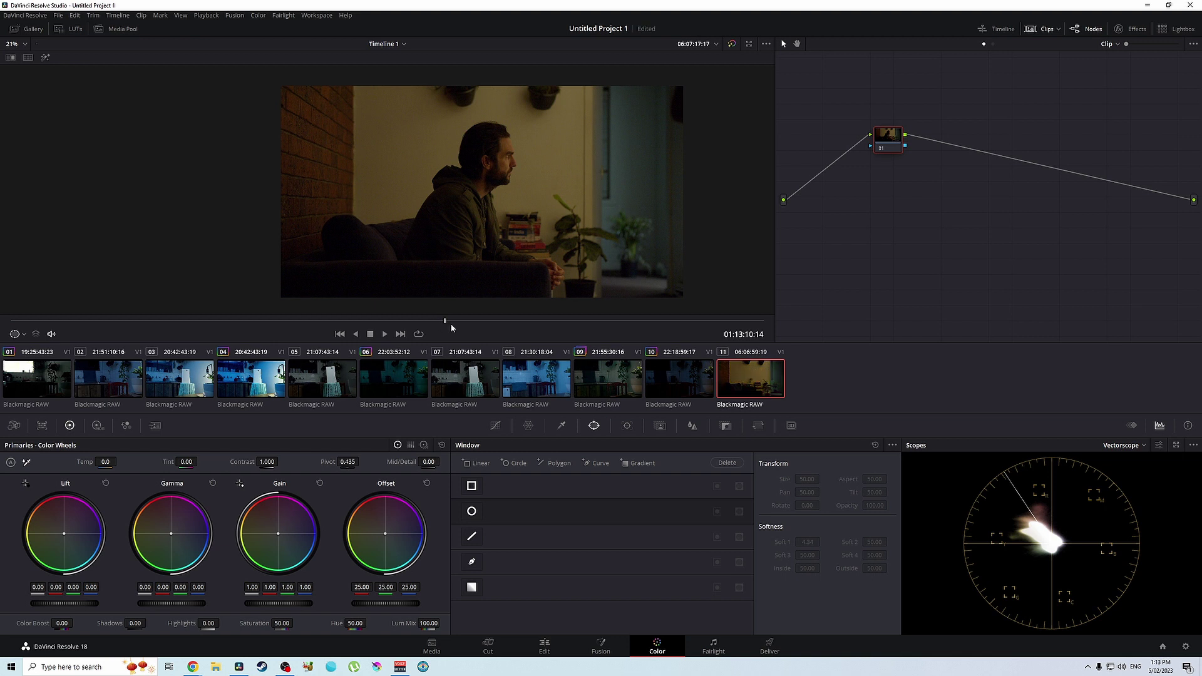
# - Scrub further into clip 11, lower node 01, and bring up Project Settings' Color Management
pyautogui.click(499, 322)
pyautogui.moveTo(501, 331); pyautogui.dragTo(562, 331)
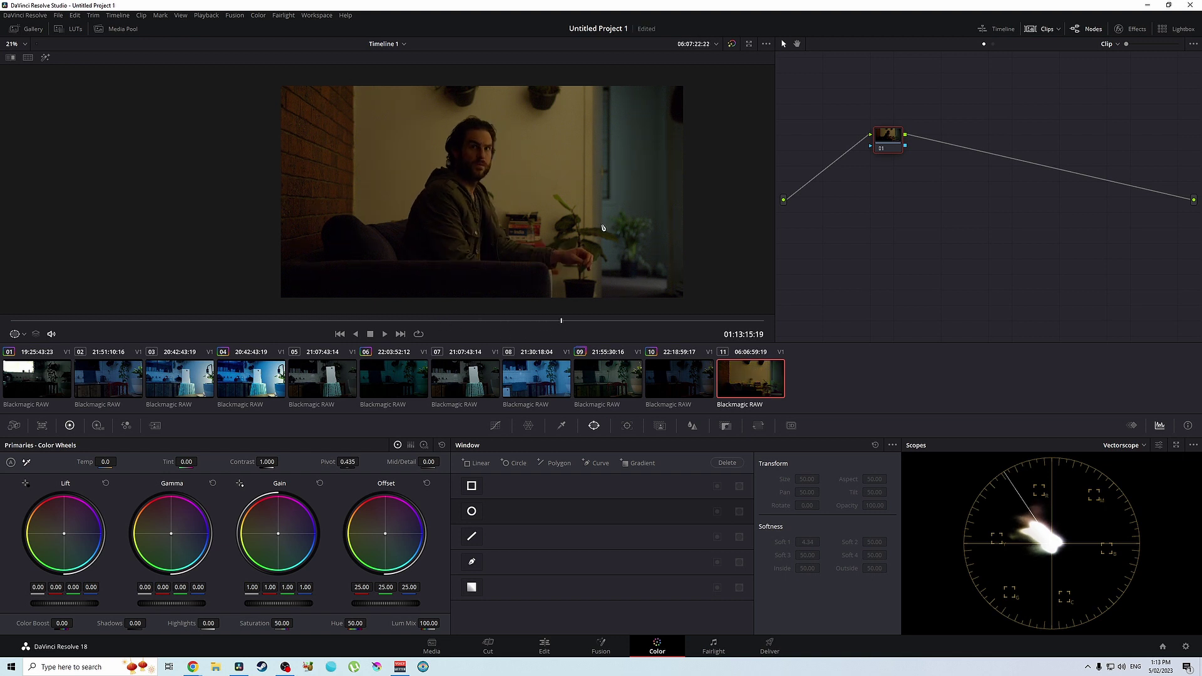
pyautogui.moveTo(897, 148); pyautogui.dragTo(900, 184)
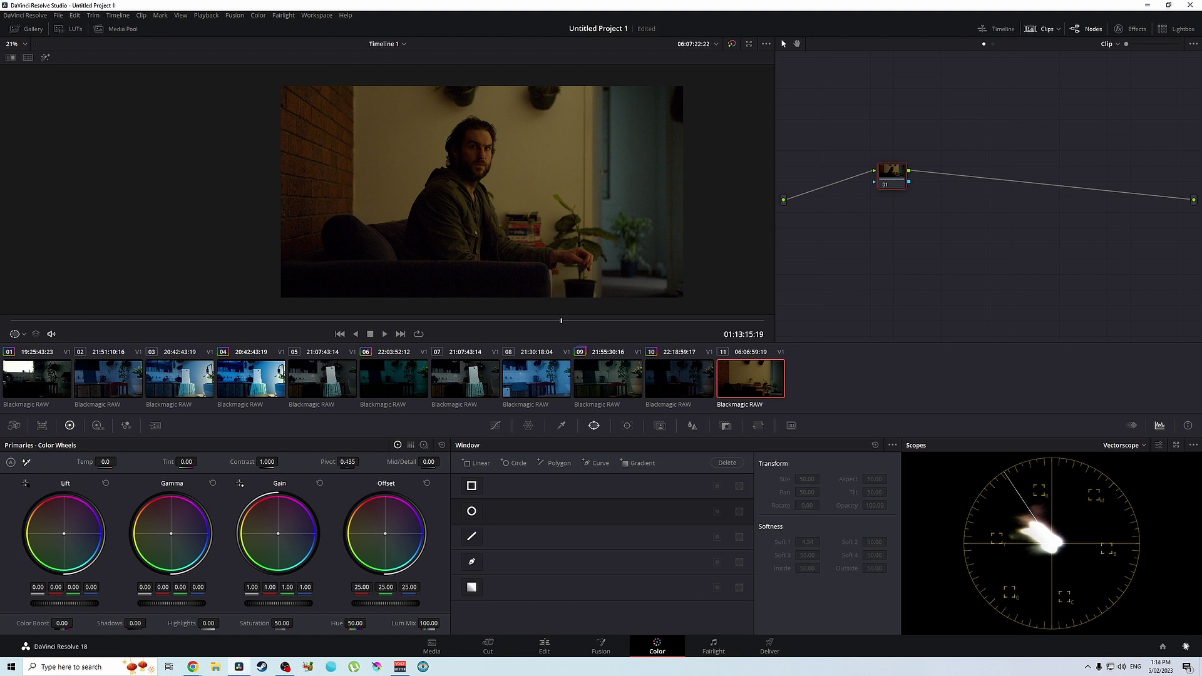
pyautogui.click(1185, 646)
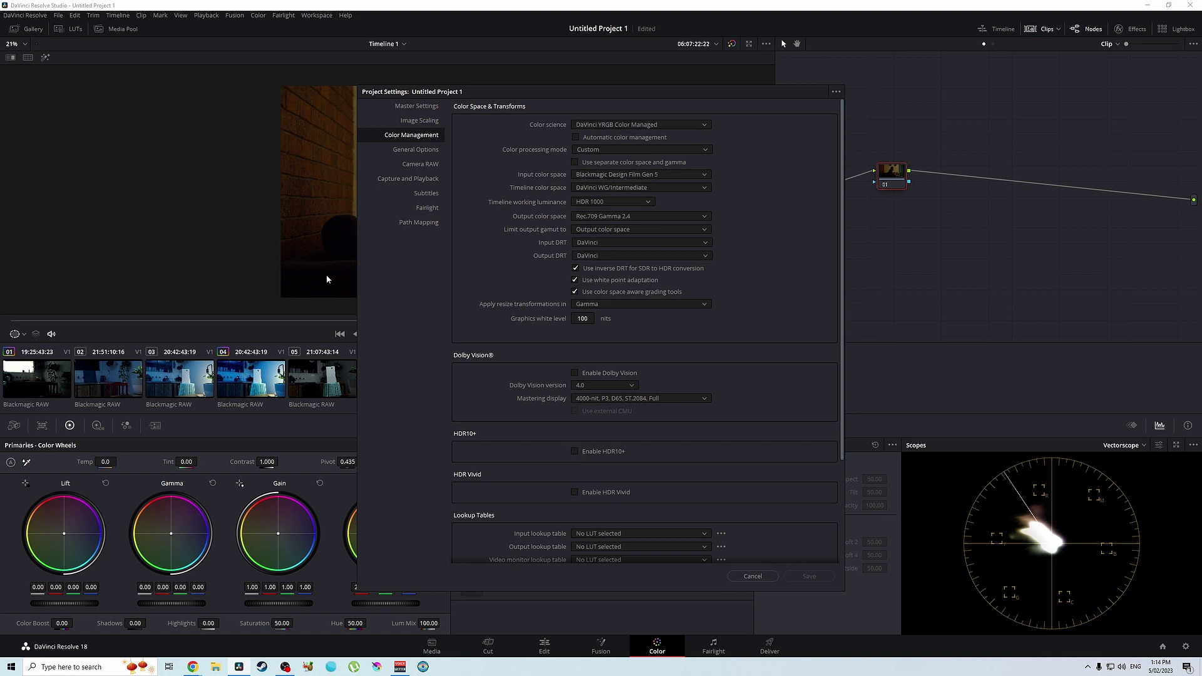
# - Shift the Project Settings window to look behind it, then cancel without saving
pyautogui.moveTo(484, 91); pyautogui.dragTo(342, 79)
pyautogui.moveTo(493, 70); pyautogui.dragTo(538, 87)
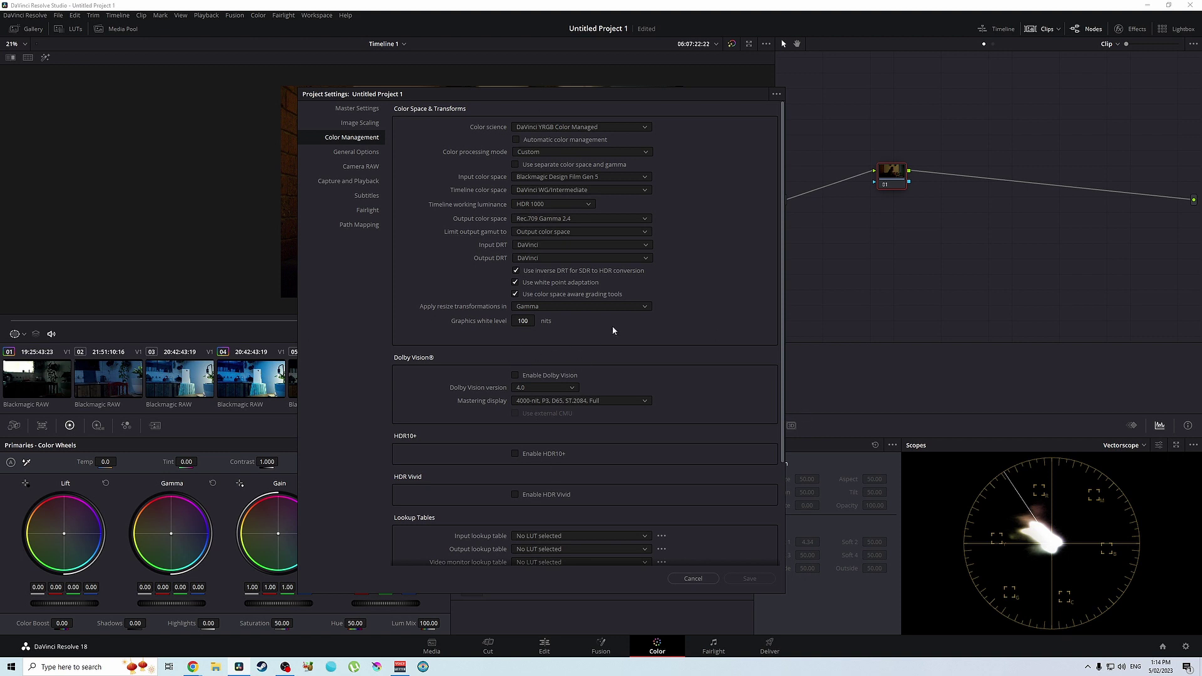
pyautogui.click(693, 579)
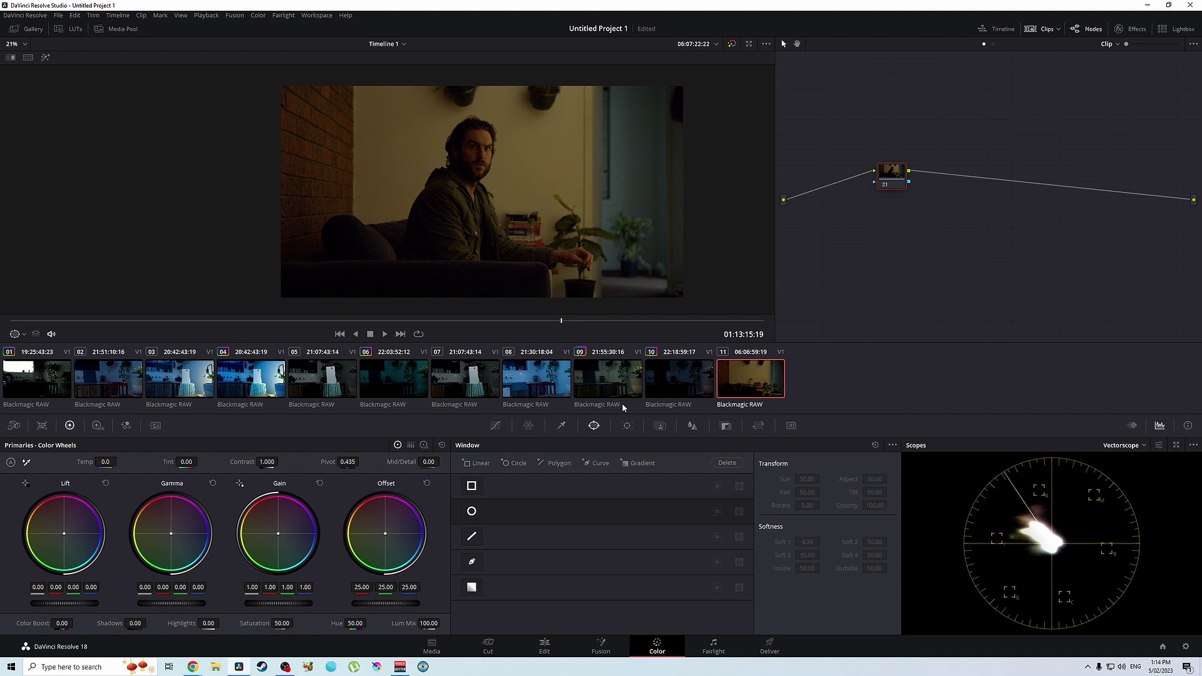
# - Scrub clip 11 back and forth and nudge node 01 slightly left and down
pyautogui.moveTo(432, 321); pyautogui.dragTo(576, 320)
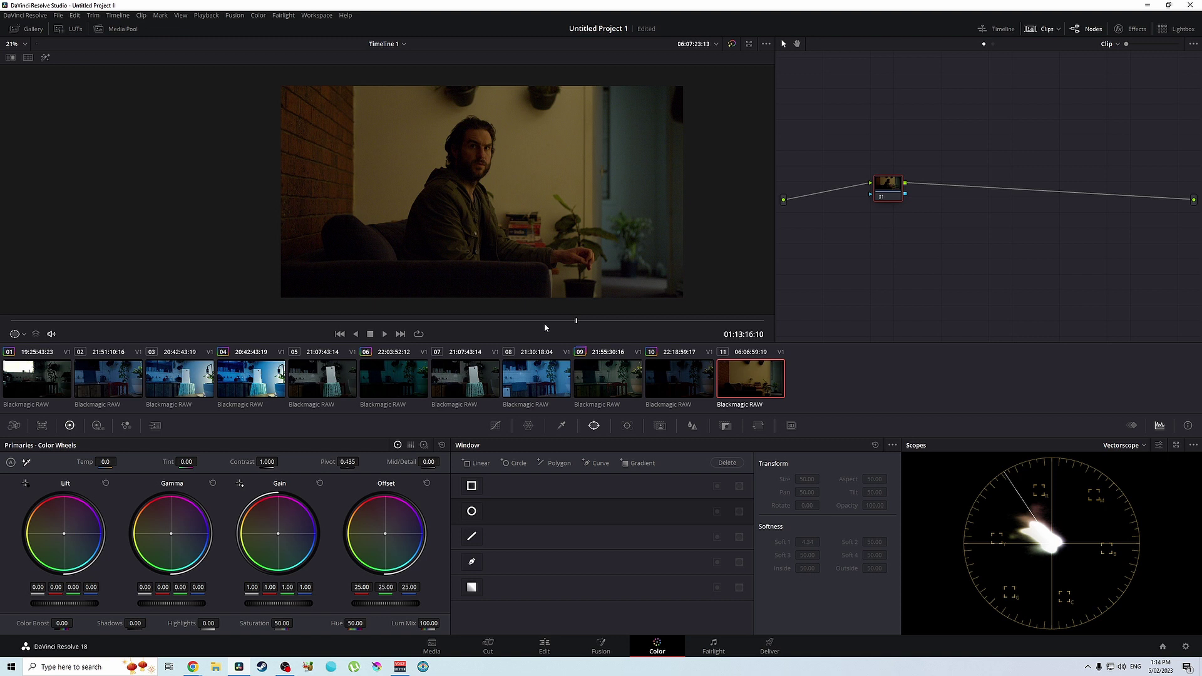
pyautogui.moveTo(518, 322); pyautogui.dragTo(584, 321)
pyautogui.moveTo(880, 201); pyautogui.dragTo(872, 205)
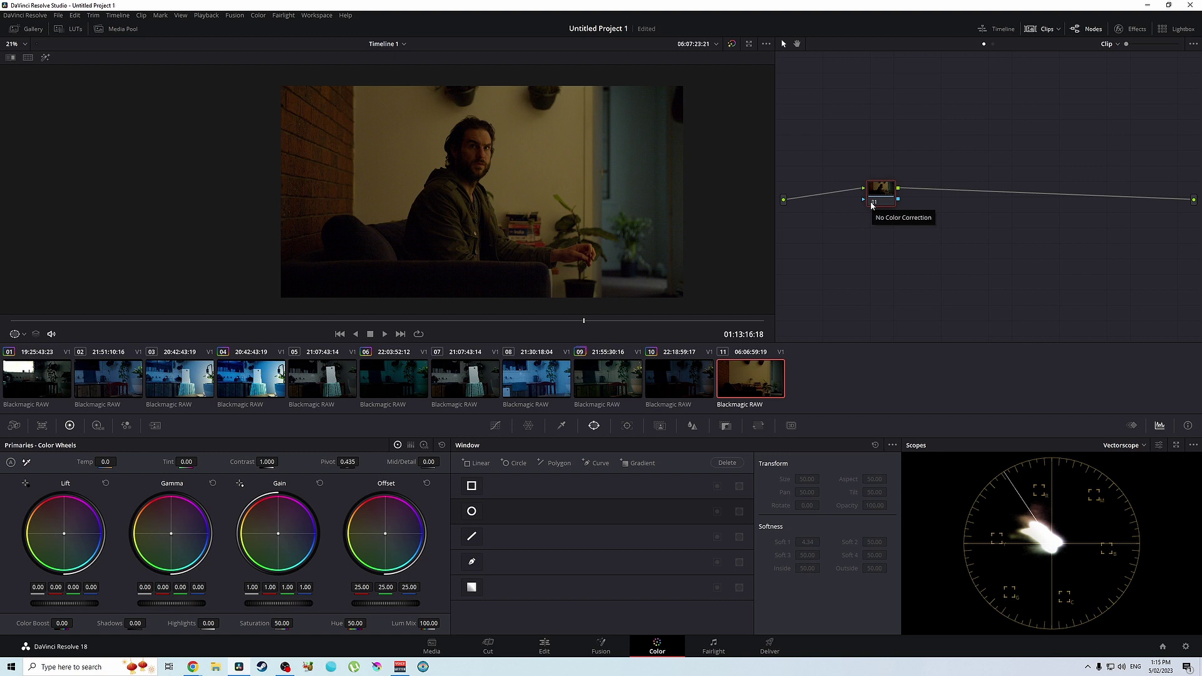
# - Select clip 09 in the timeline and scrub back to an earlier frame
pyautogui.click(601, 376)
pyautogui.moveTo(529, 321); pyautogui.dragTo(426, 325)
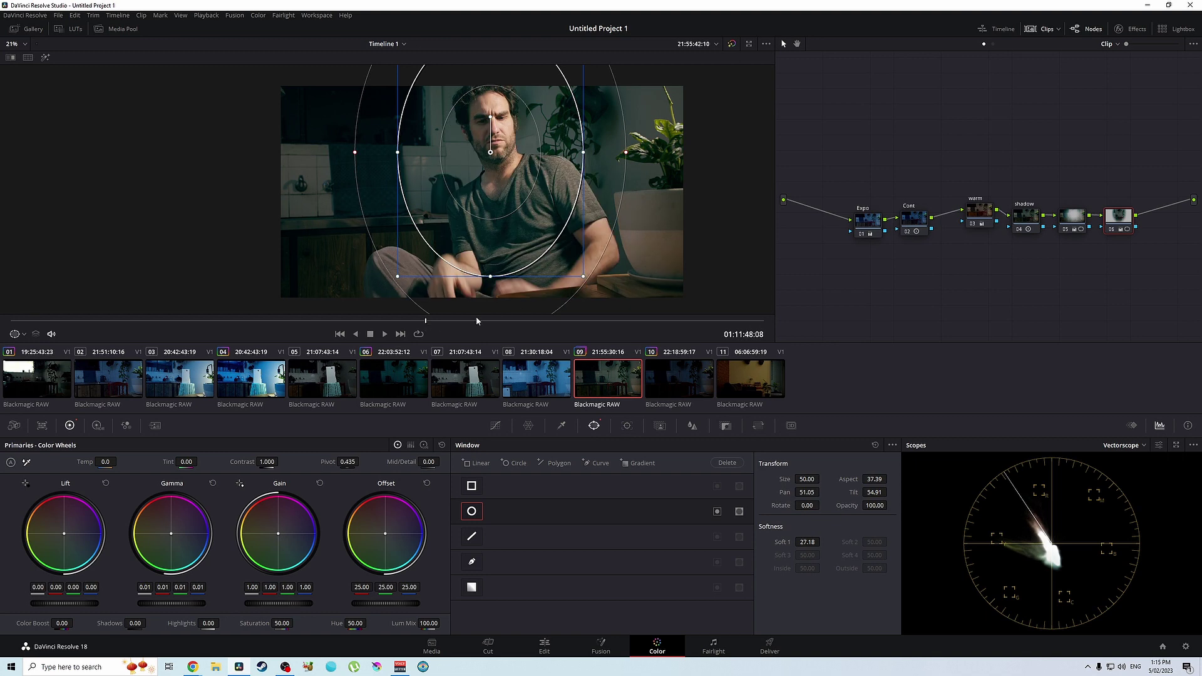